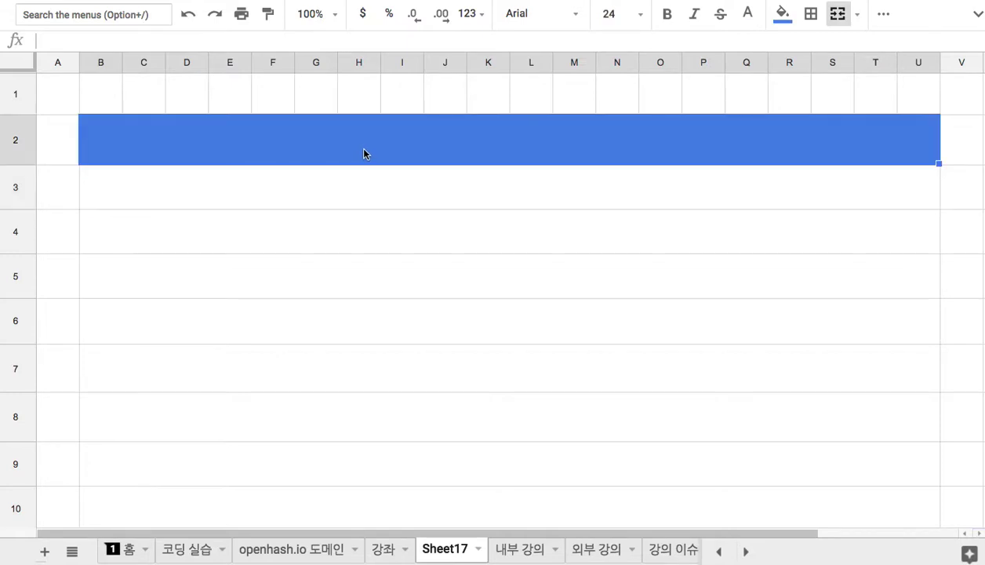
Step: Enter the title "Restaurant" in the blue merged header cell of row 2
type("E")
key("BackSpace")
type("Res")
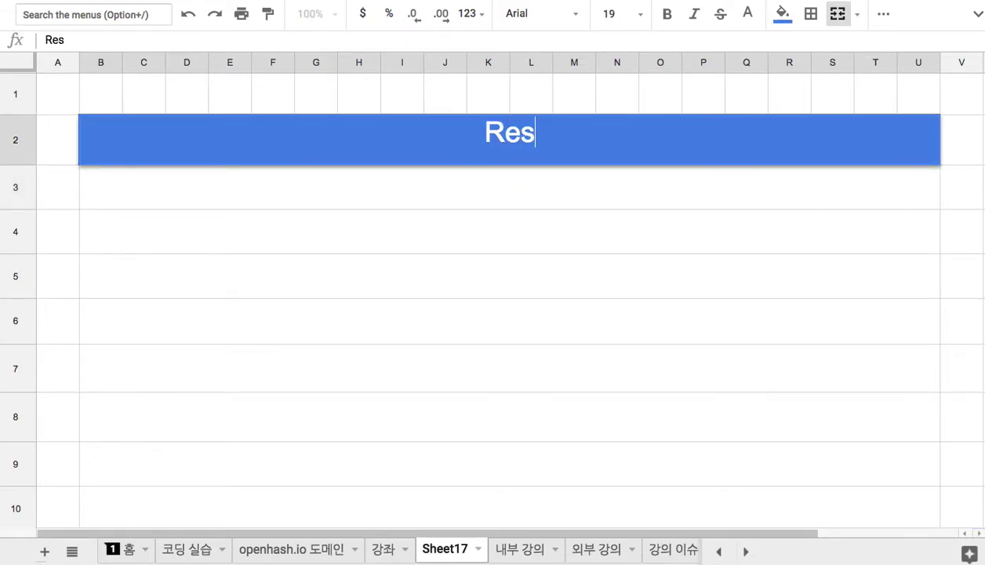
type("taur")
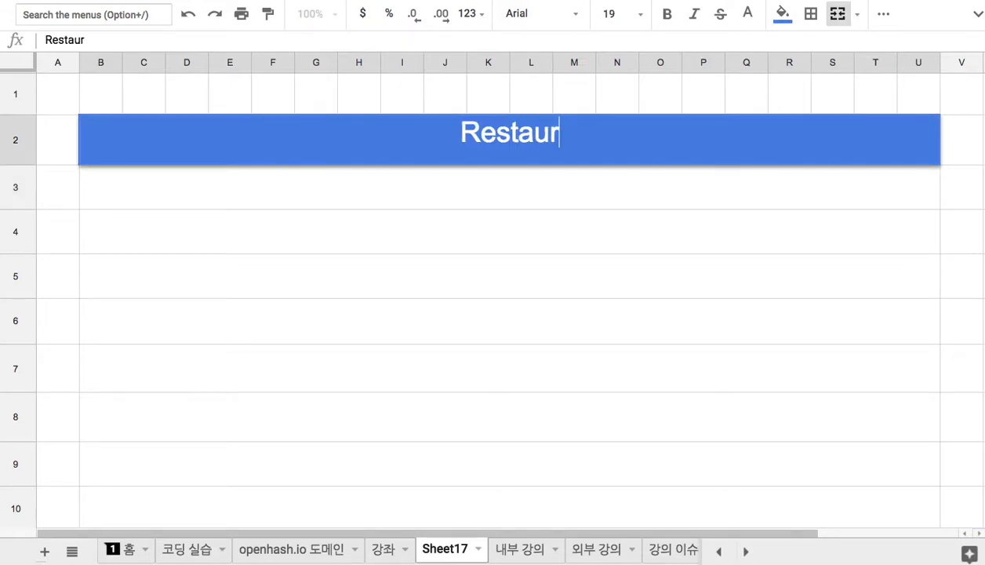
type("ant")
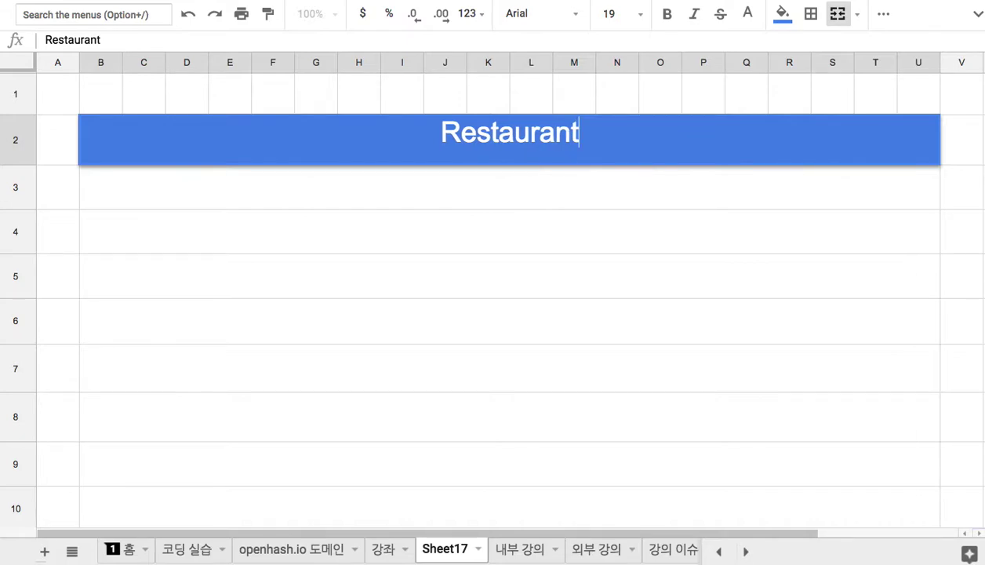
key("Return")
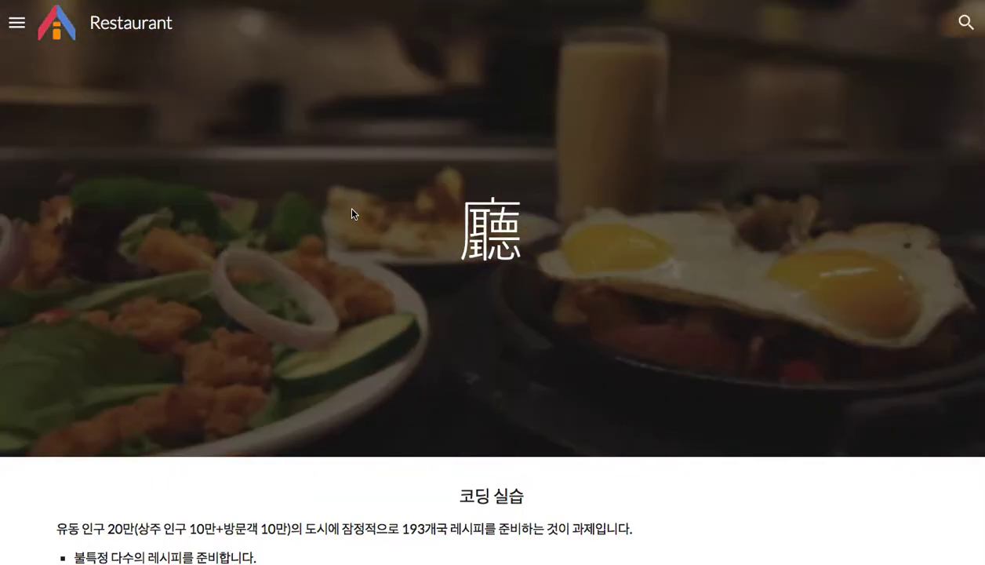
Step: Examine the Restaurant web page from its title character through the recipe, hygiene, space and A.I. sections, and return to its beginning
double_click(504, 264)
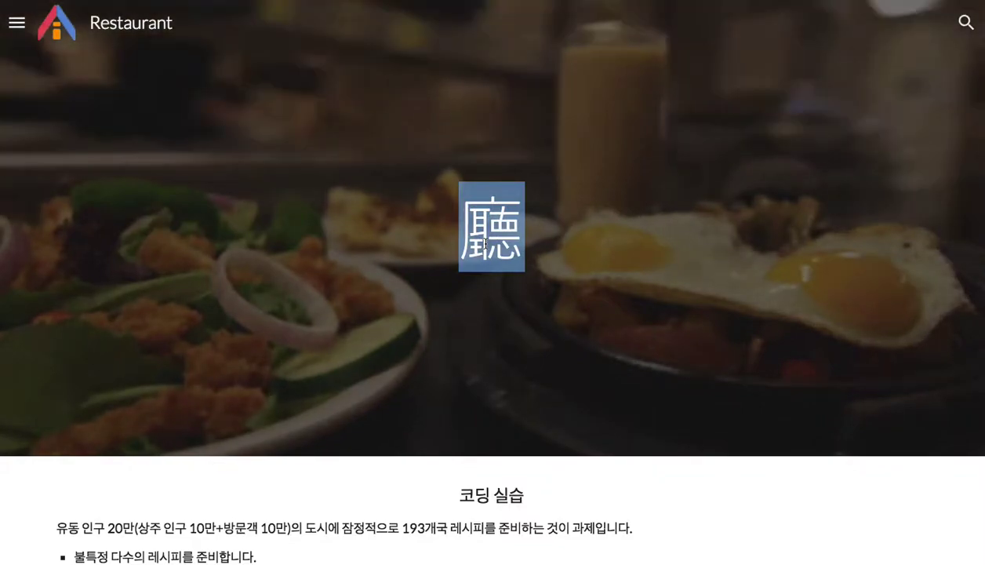
left_click(457, 235)
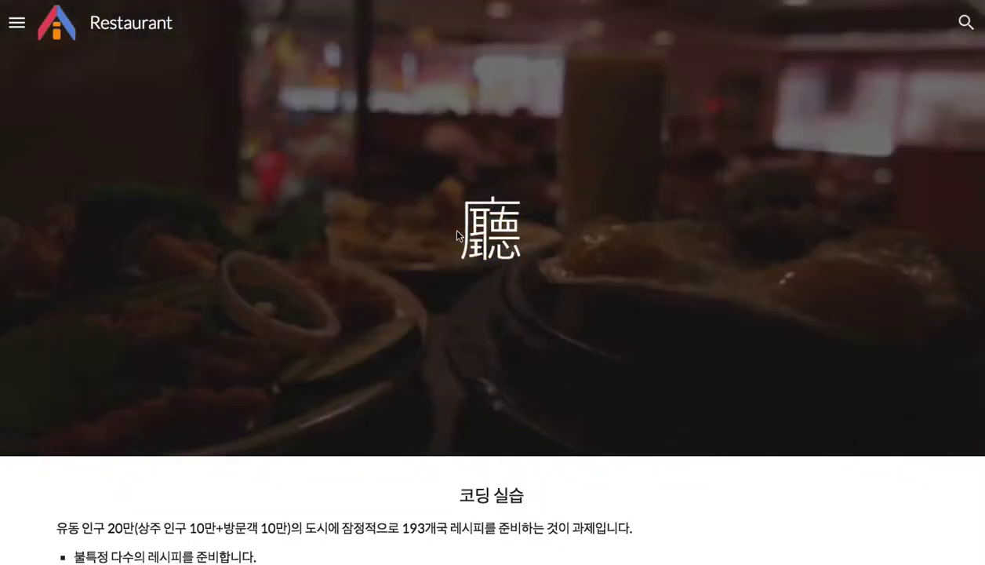
double_click(457, 235)
scroll(506, 294, "down", 6)
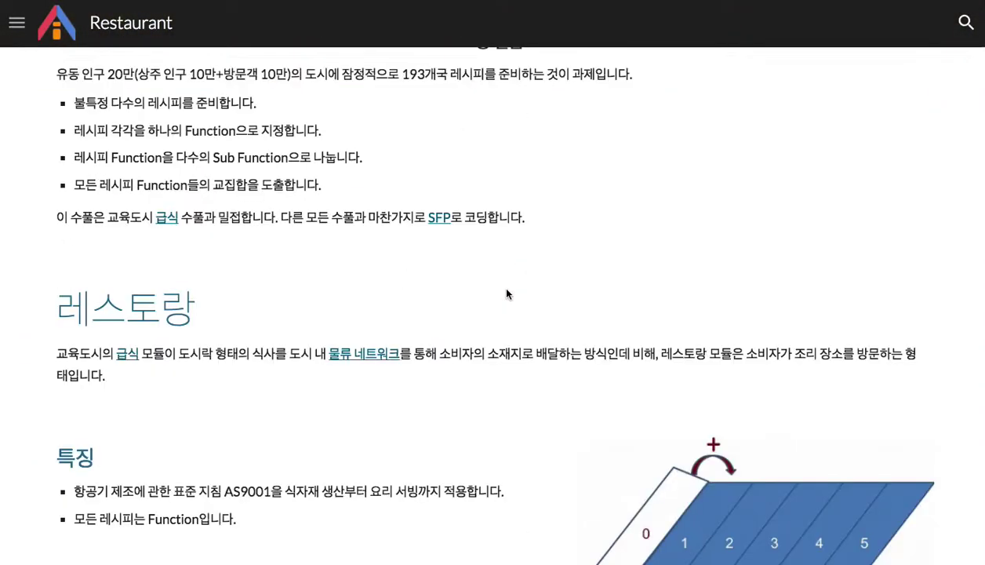
scroll(507, 294, "down", 3)
scroll(507, 294, "down", 4)
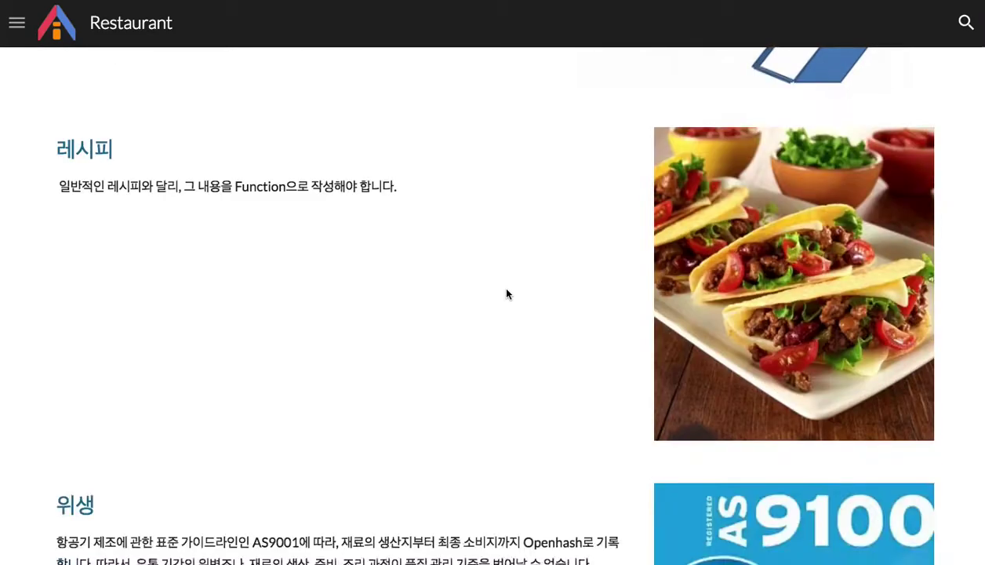
scroll(506, 294, "down", 9)
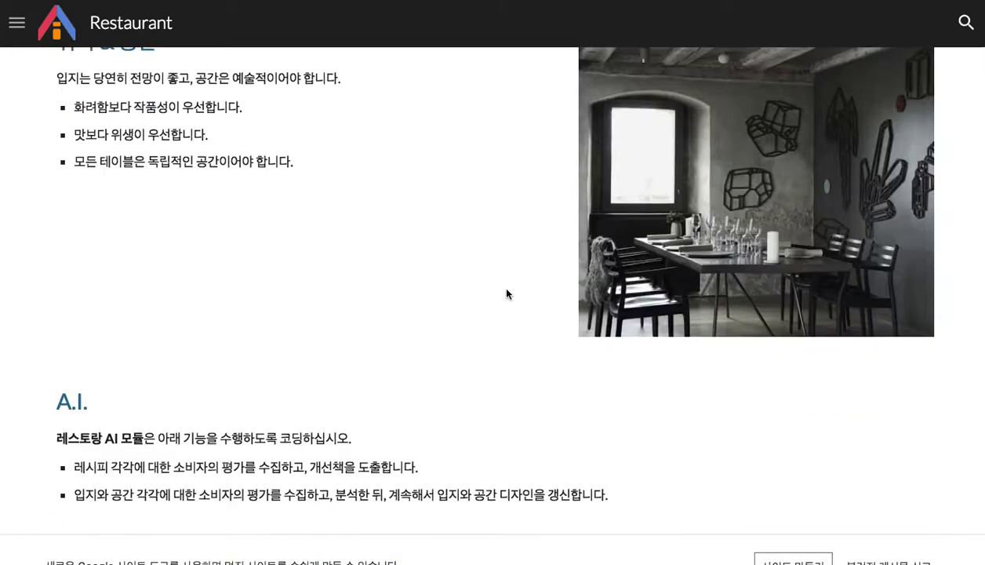
key("Home")
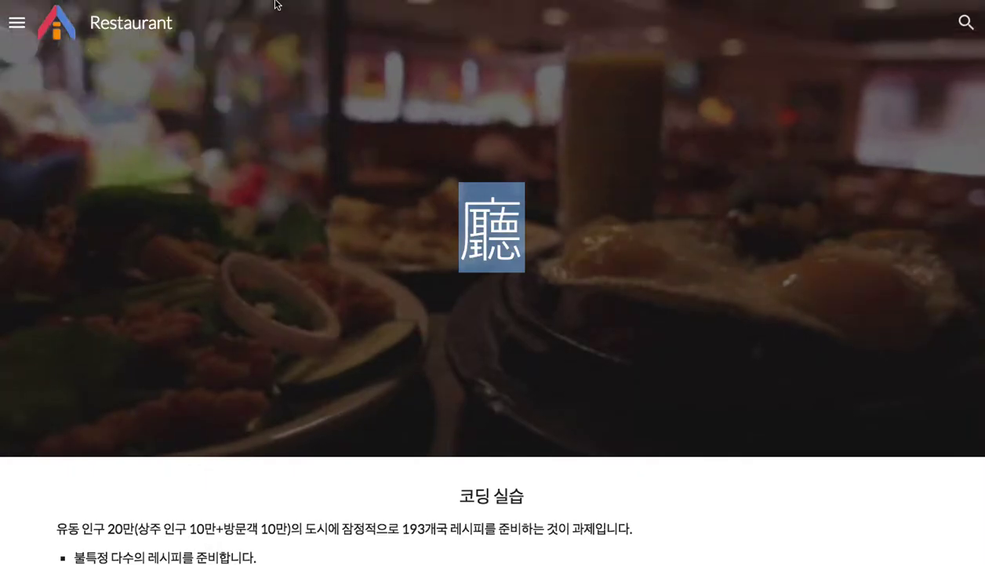
Step: Switch back to the spreadsheet and enter "1. 교육도시의 레스토랑" in row 3
key("ctrl+Tab")
type("1. ")
type("공")
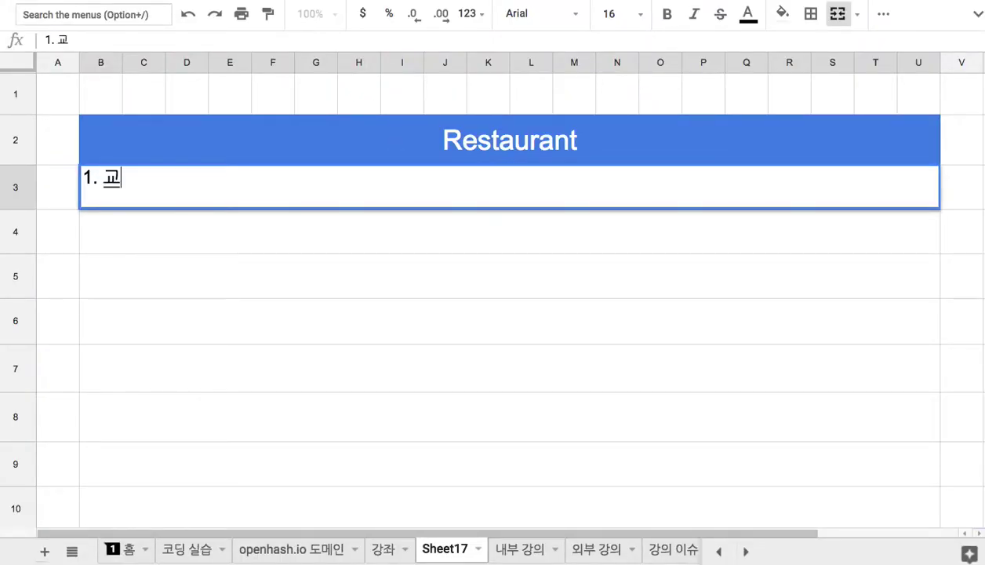
type("육도")
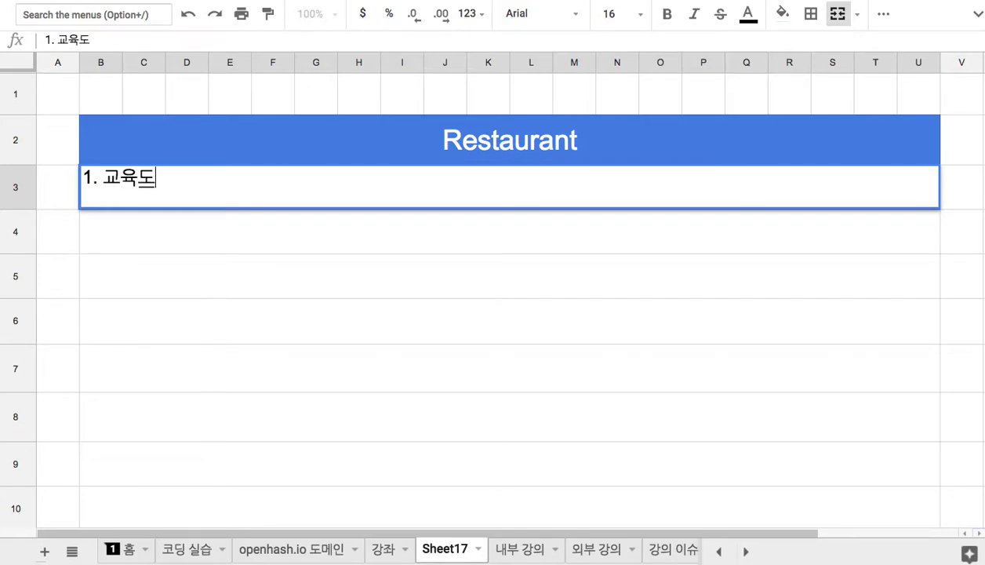
type("시의 레스토랑")
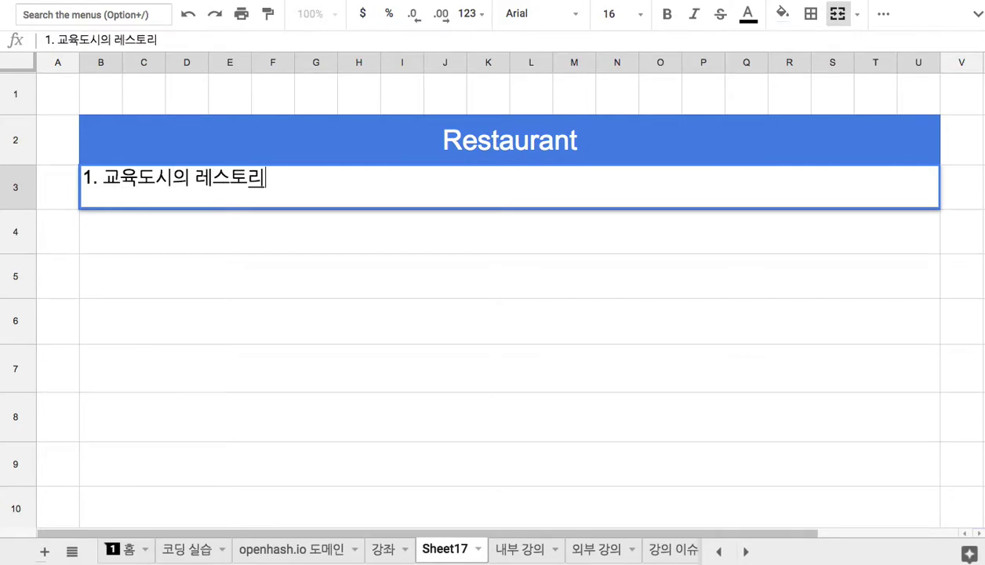
key("Return")
Step: Enter "2. 교육도시는 하루 3끼를 무상 급식 복지 서비스를 제공." in row 4
type("2. ")
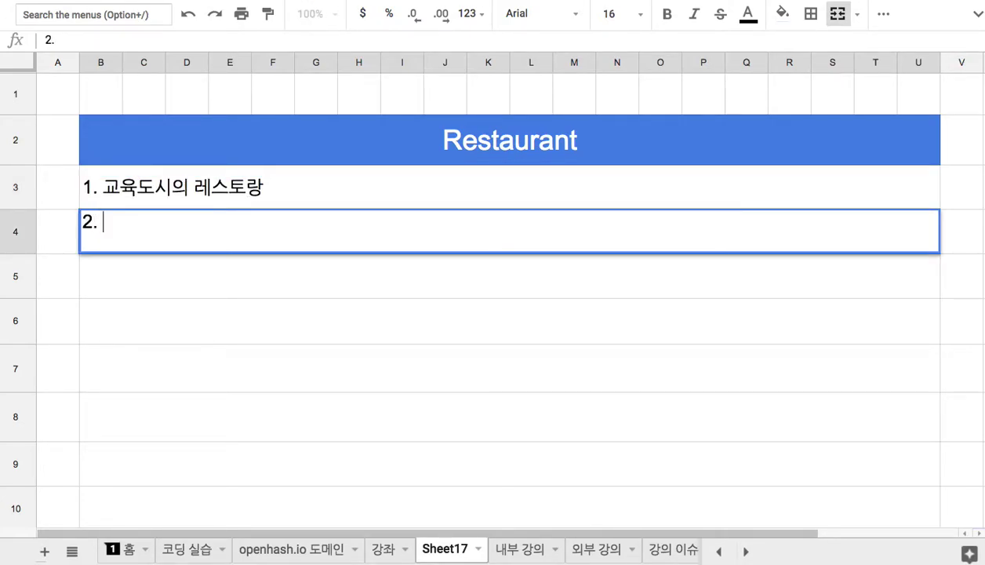
type("교육도시는")
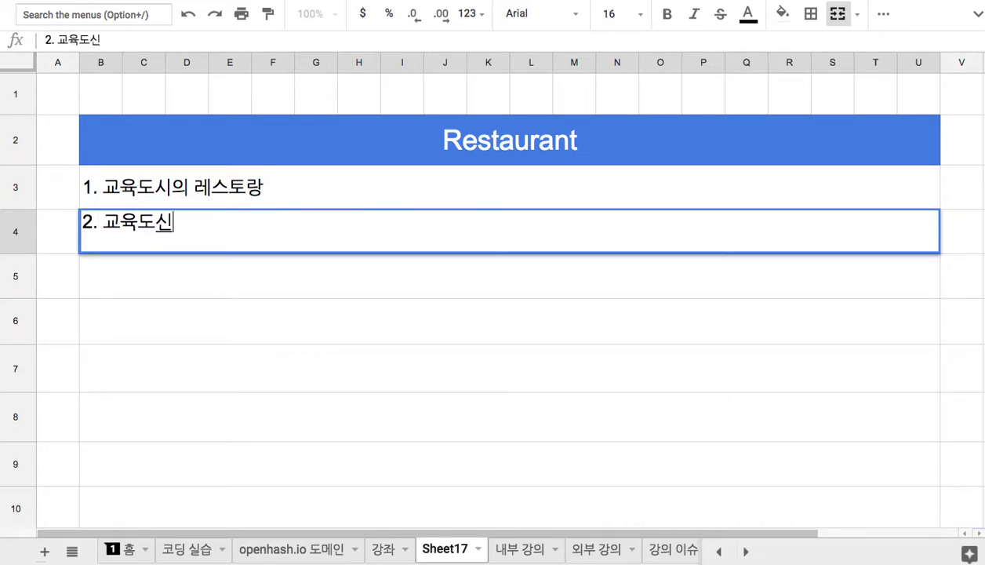
key("BackSpace")
key("BackSpace")
type("는 ")
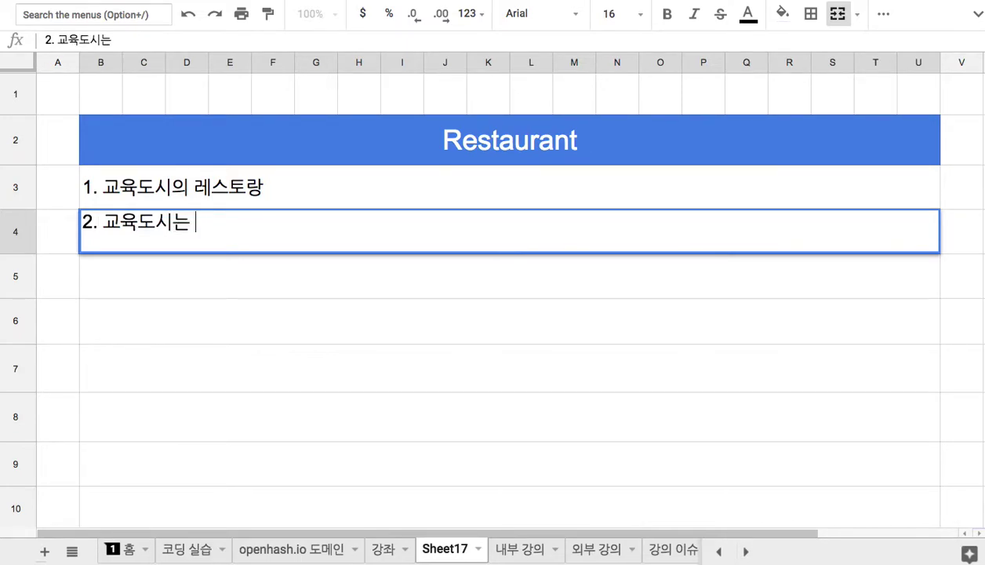
type("하루 3끼를 무상 급식")
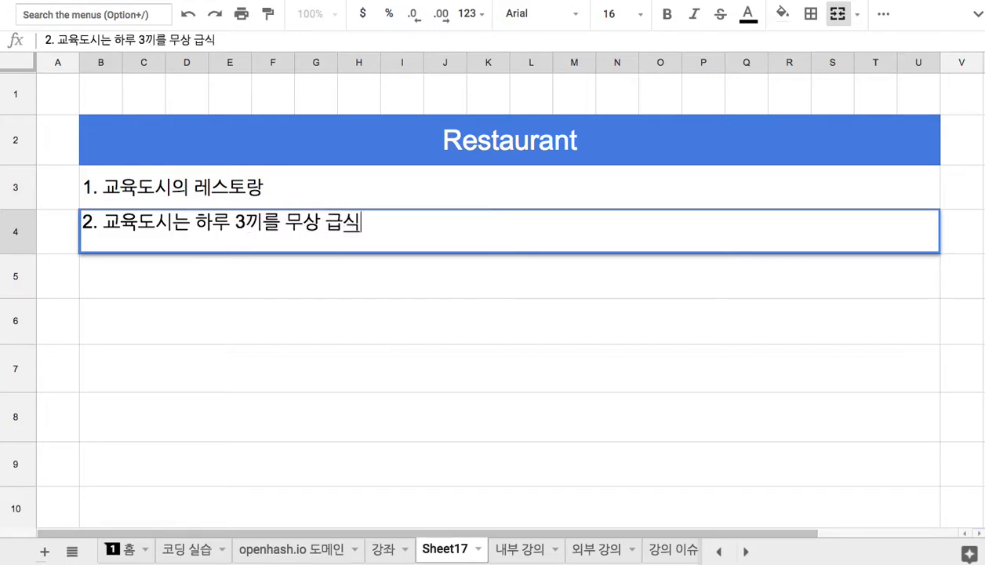
type(" 복지 서비스")
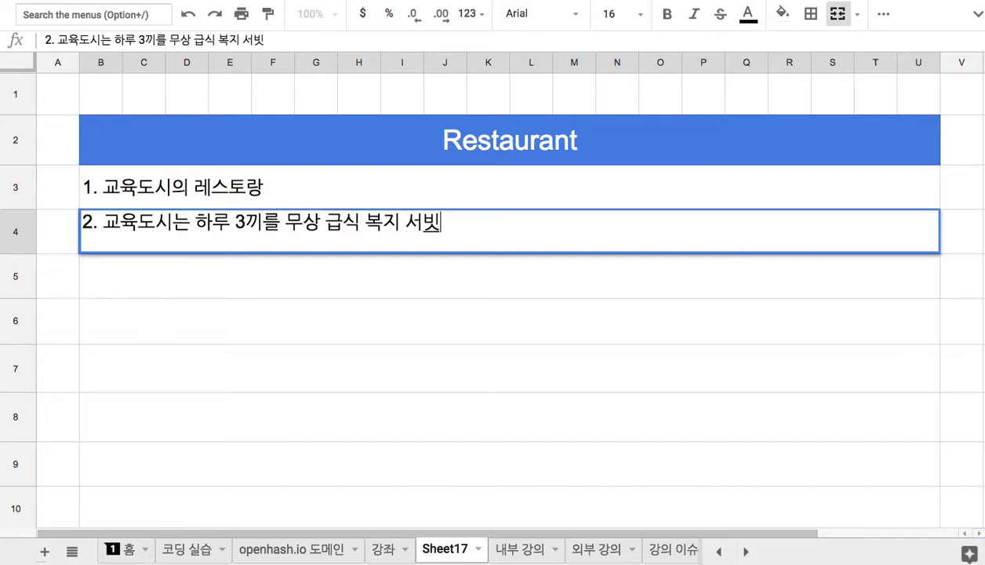
type("를 제공")
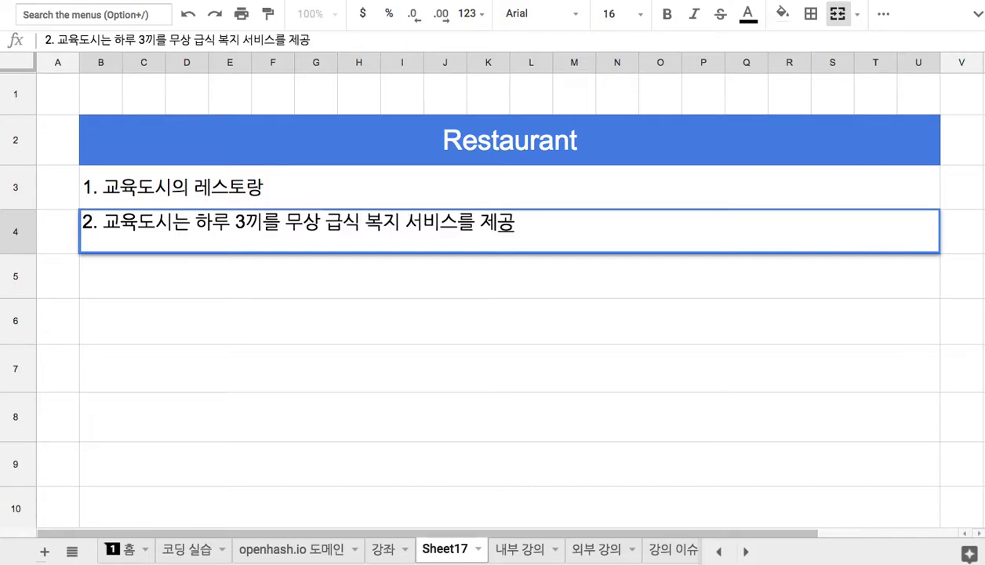
type(".")
key("Return")
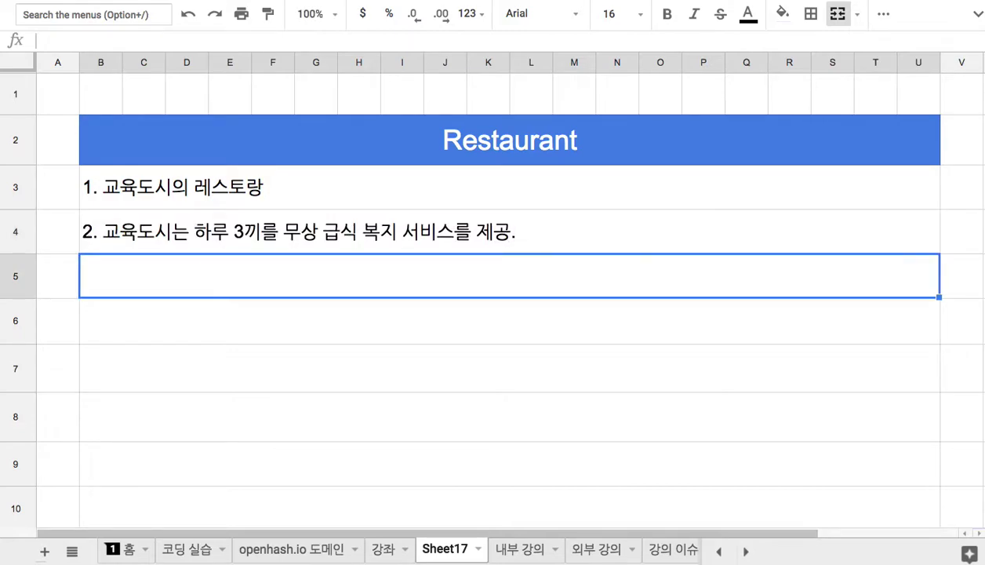
Step: Enter "3. 개개인이 운영하는 시스템" as the third item in row 5
type("3.")
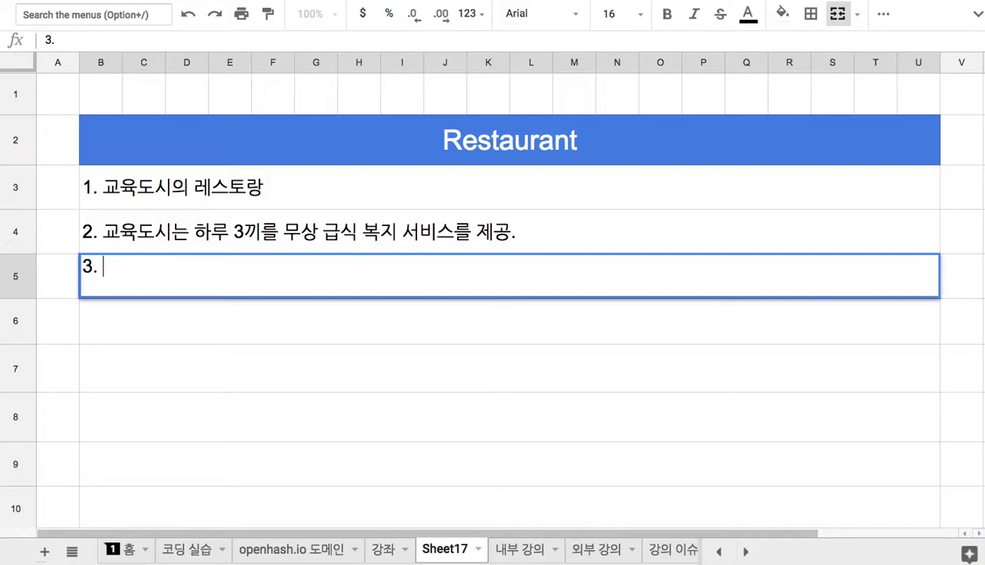
left_click(341, 228)
key("Return")
left_click_drag(285, 226, 456, 232)
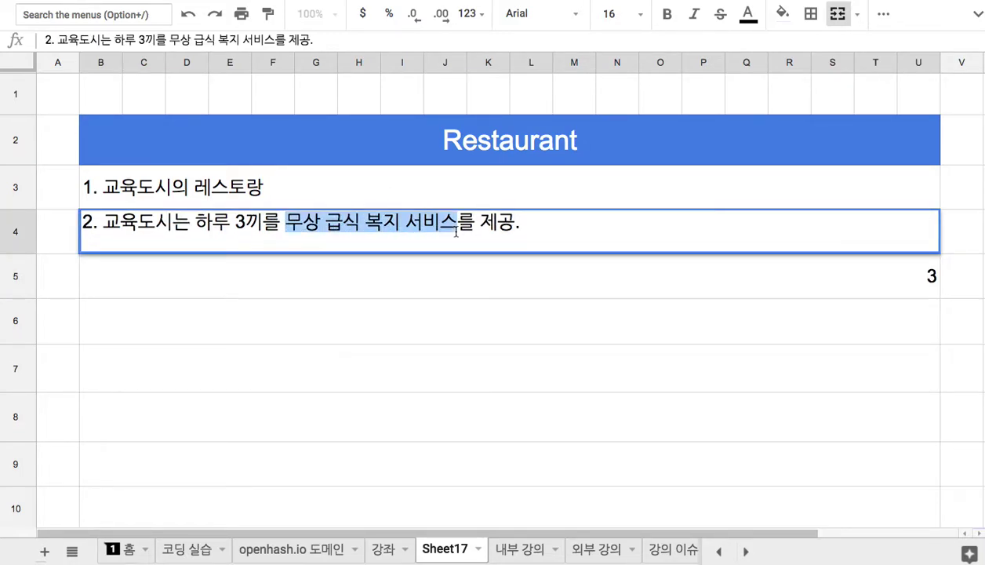
left_click(492, 272)
key("Return")
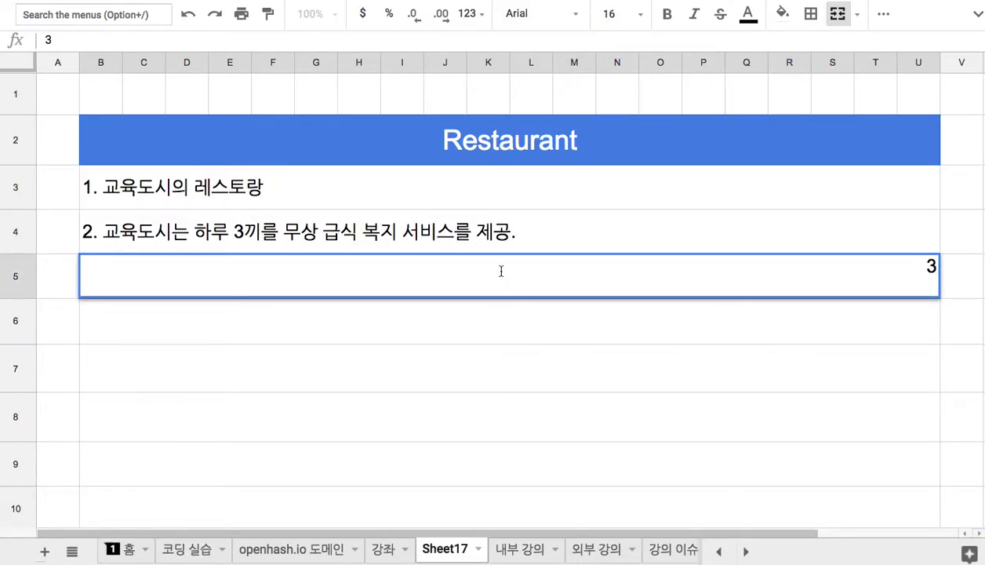
type(". 개개인이")
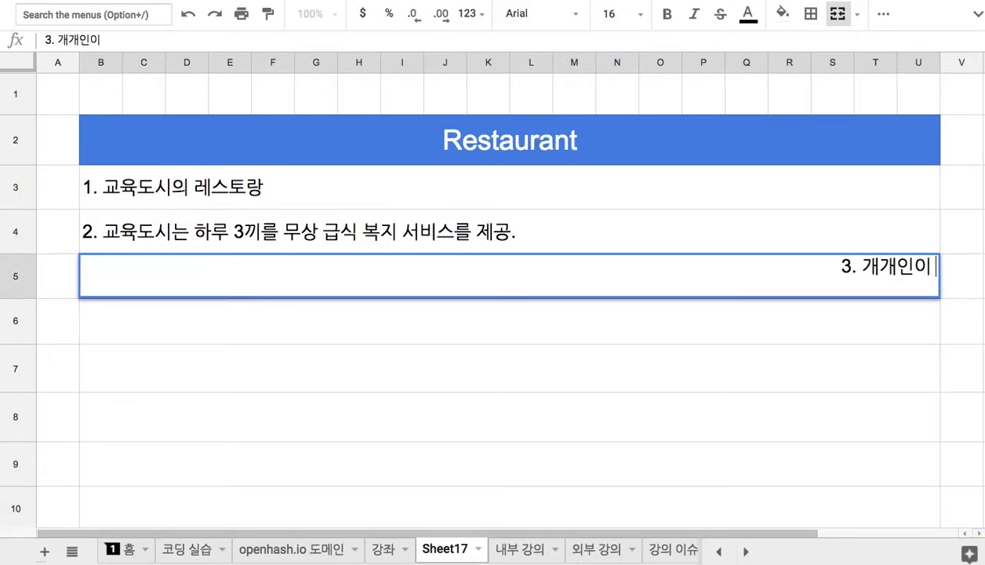
type(" 운여ㅇ하는 ")
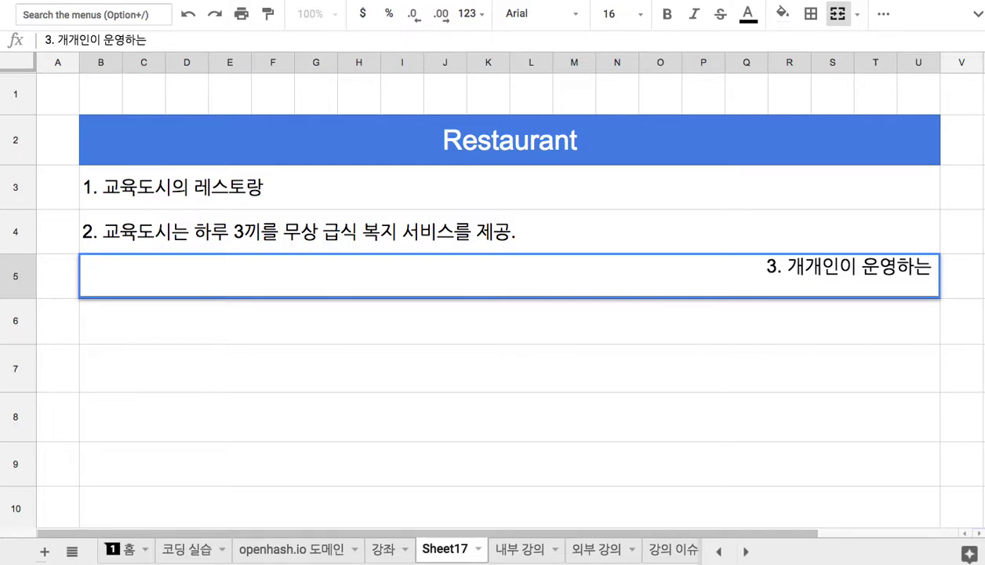
type("시스템")
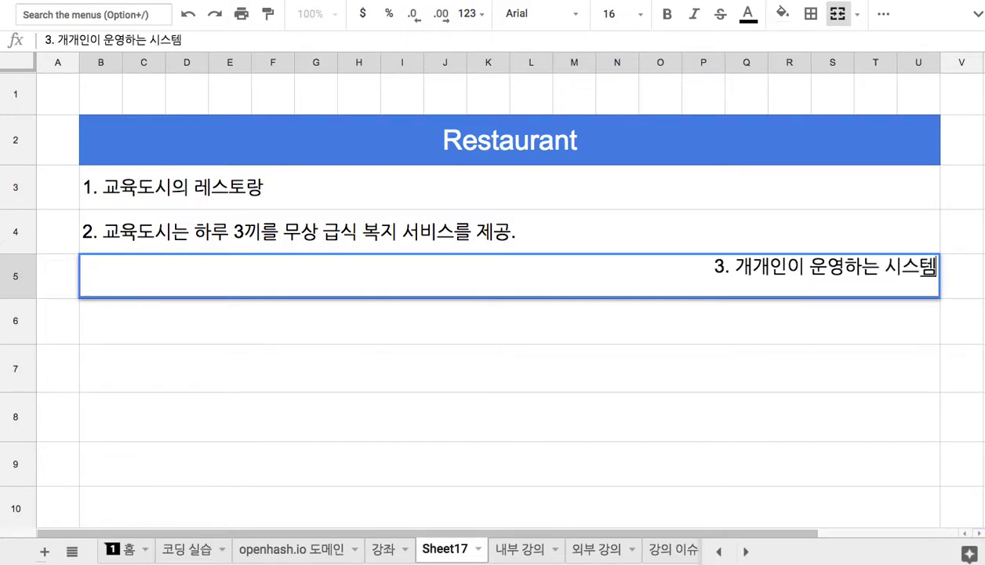
key("Return")
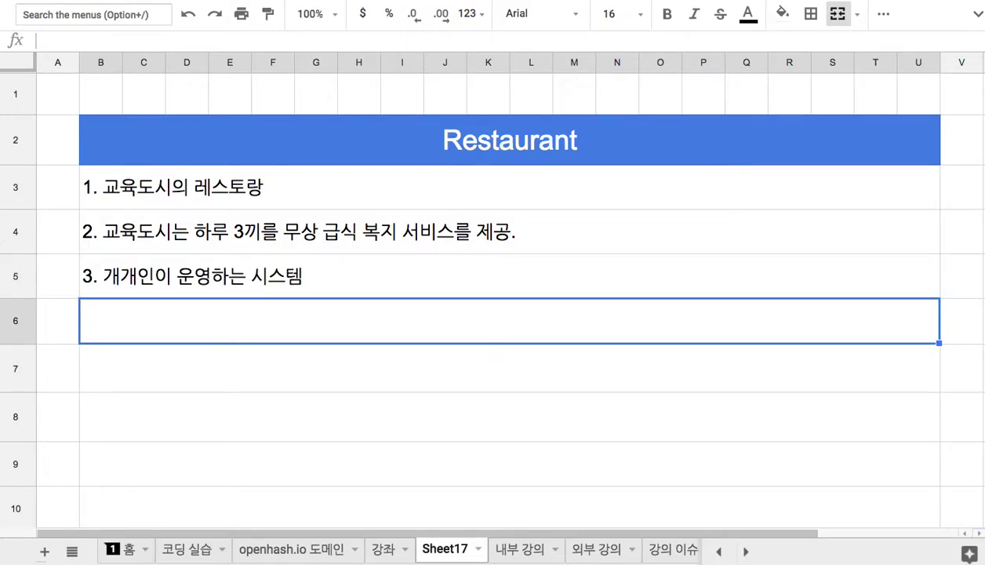
Step: Reword the row 5 item to "3. 레스토랑 - 개개인이 운영하는 비즈니스"
double_click(268, 279)
double_click(266, 266)
type("비즈니")
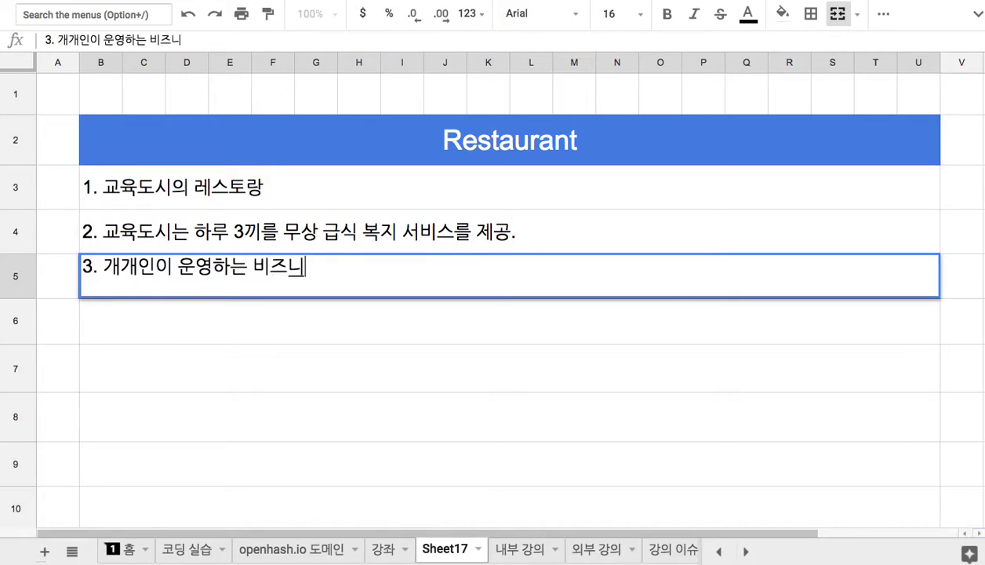
type("스")
key("alt+Left")
key("alt+Left")
key("alt+Left")
type("ㄹ레스토랑 ")
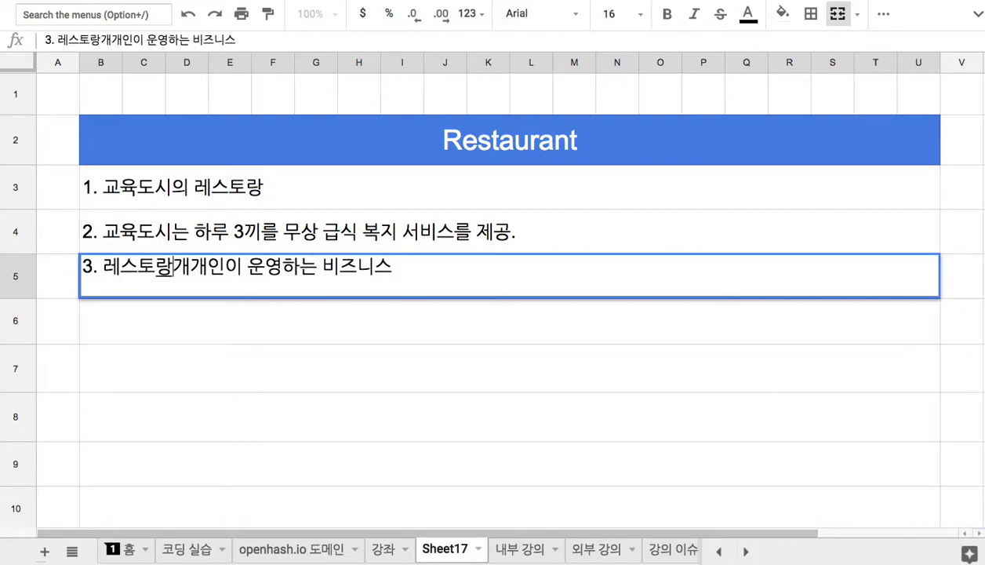
type("-")
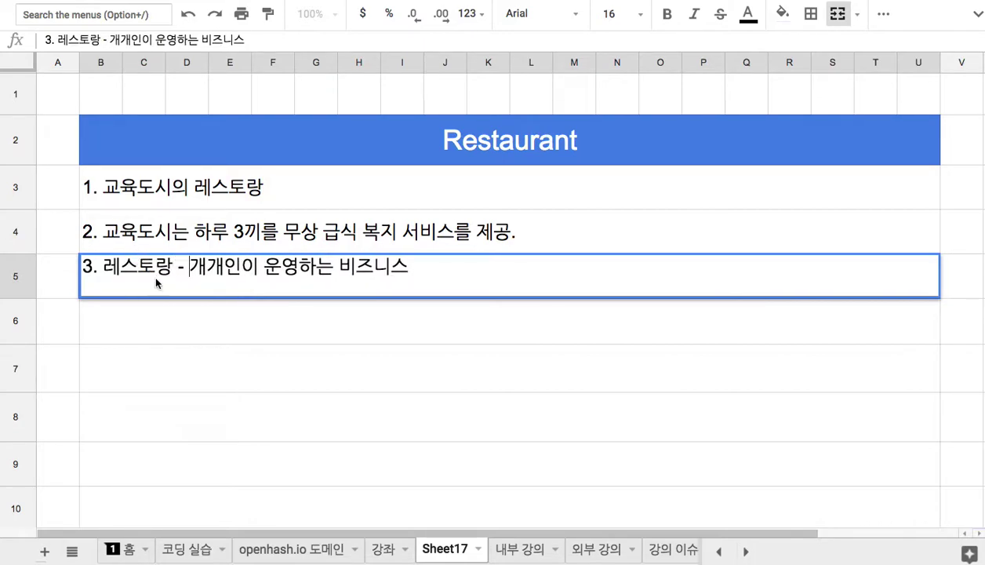
left_click(225, 244)
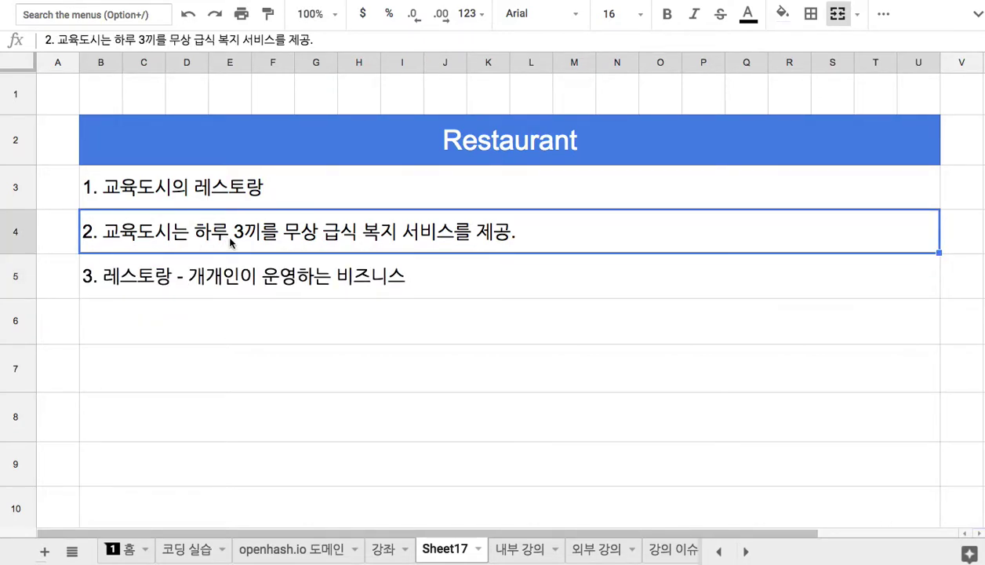
Step: Append "인간 존엄성을 유지할 물적 토대" to the end of item 2 in row 4
left_click(219, 280)
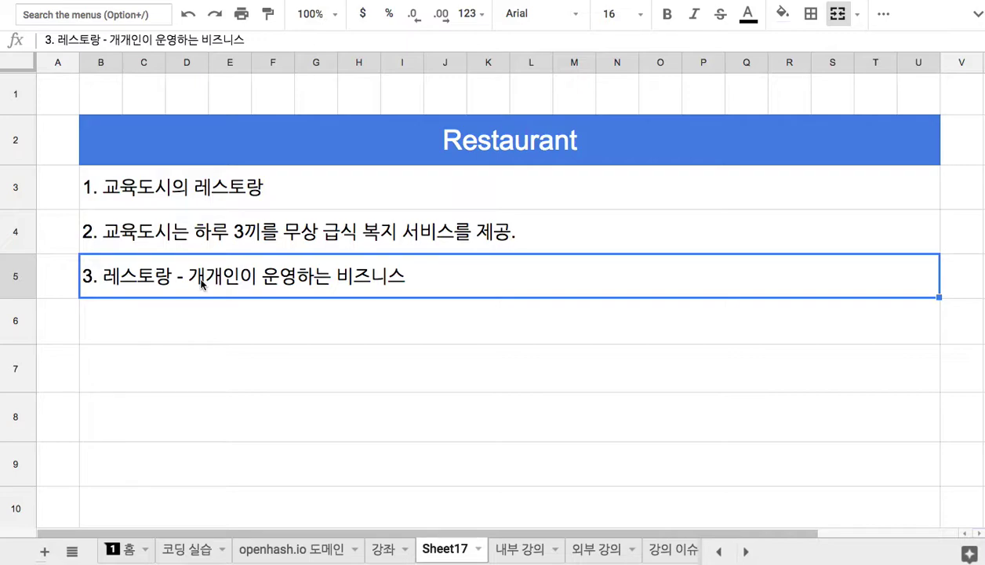
double_click(283, 226)
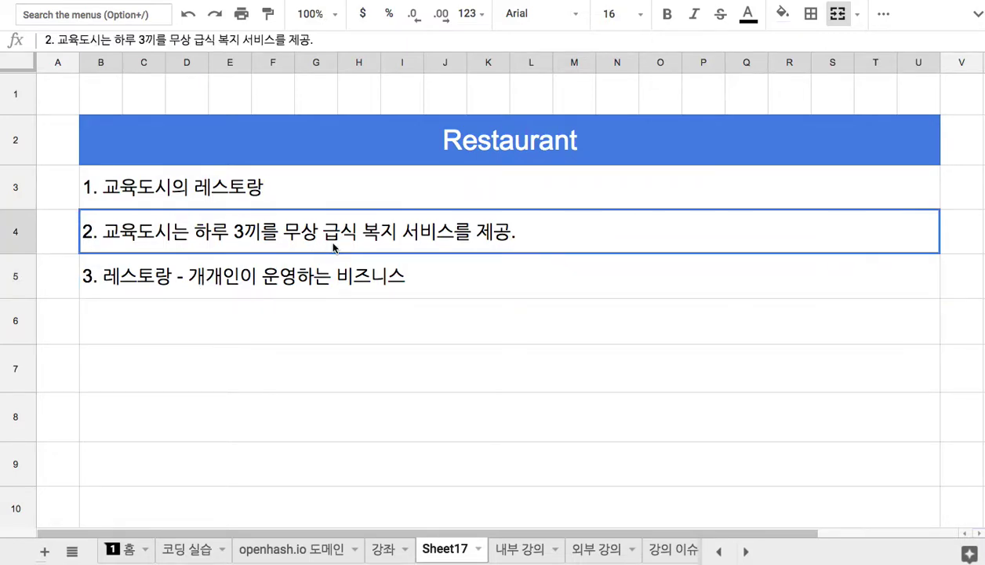
left_click_drag(283, 224, 454, 225)
left_click(525, 221)
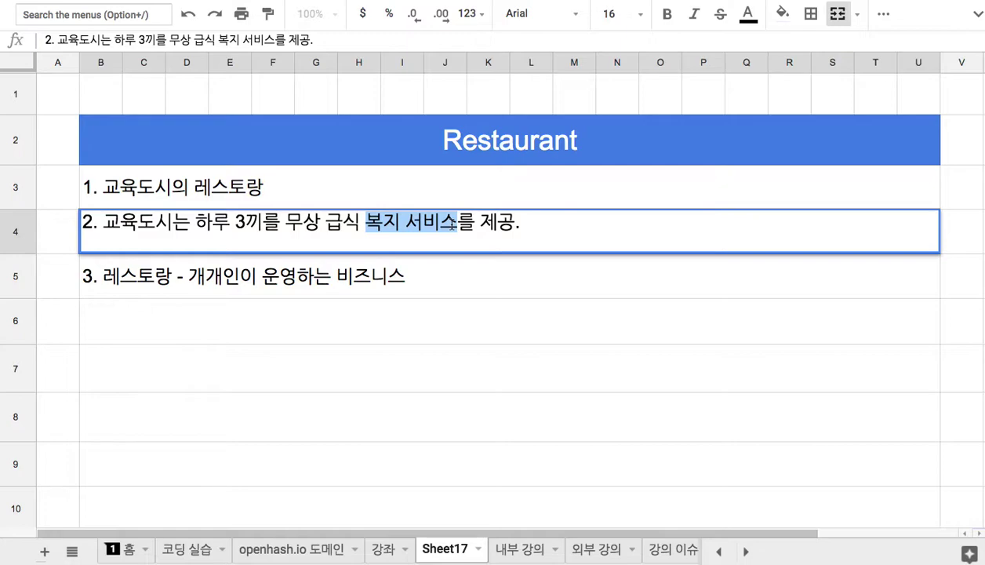
left_click(510, 222)
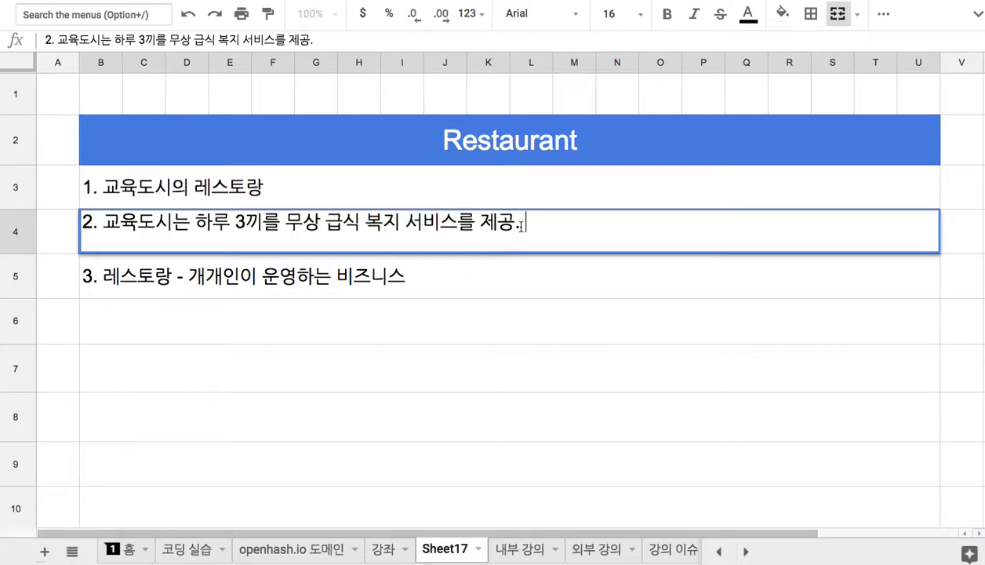
type("인간 존엄성응")
key("BackSpace")
type("ㄹ ㅇ")
type("ㅈ")
key("BackSpace")
type("ㅠㅈㅣㅎㅏㄹ ㅁㅜㄹㅈㅓㄱ ㅌㅗㄷㅐ")
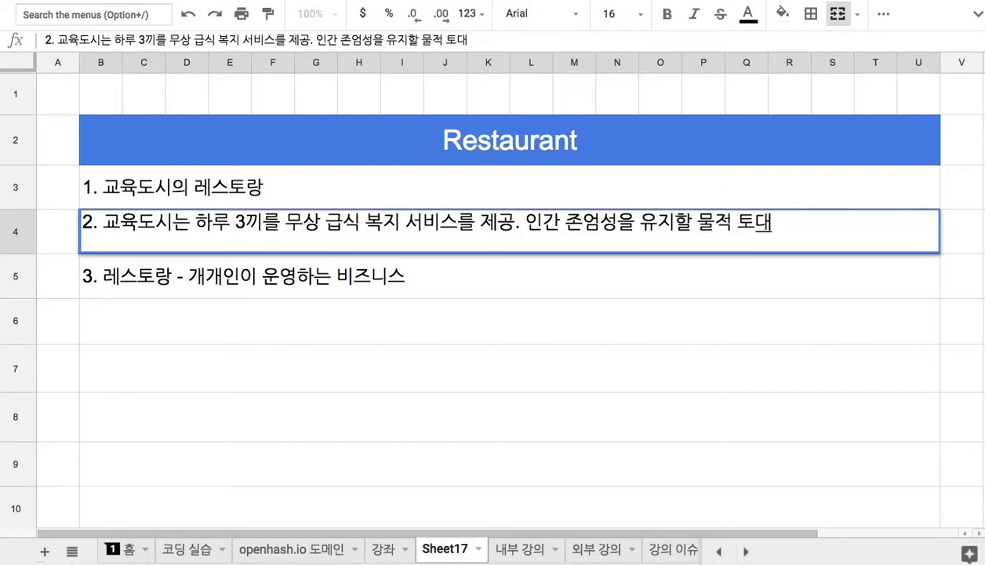
Step: Complete item 2 in row 4 with the parenthetical remark "(굶는 사람이 없어야 한다.)"
type("(ㄱㅜㄹㅁㄴㅡㄴ ㅅㅏㄹㅏㅁㅇㅣㅇ ㅓ")
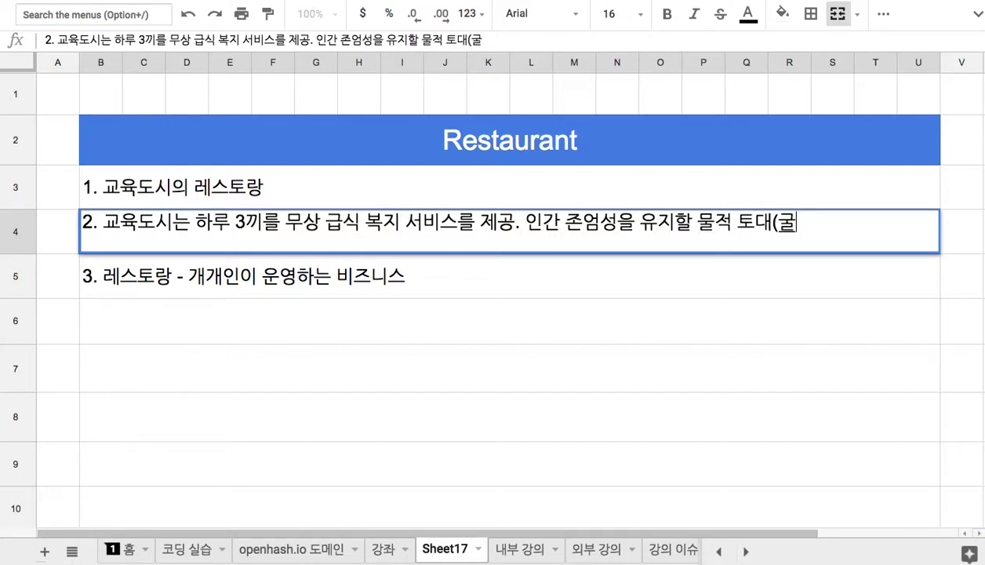
key("BackSpace")
key("BackSpace")
key("BackSpace")
key("BackSpace")
type("ㅣ ㅇㅓㅂㅅㅇㅓㅇㅑ ㅎㅏㄴㄷㅏ.")
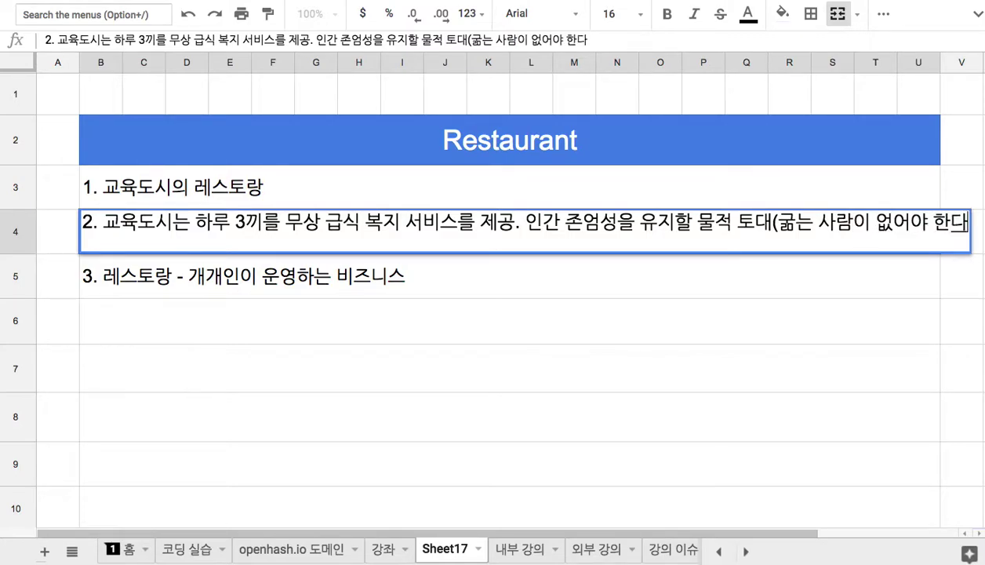
key("BackSpace")
type(")")
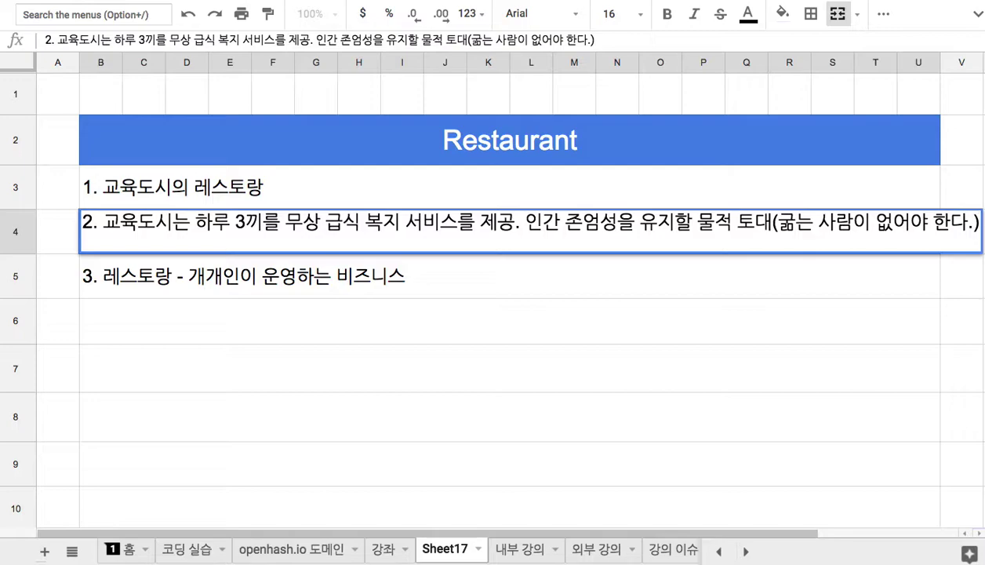
left_click(365, 274)
double_click(123, 298)
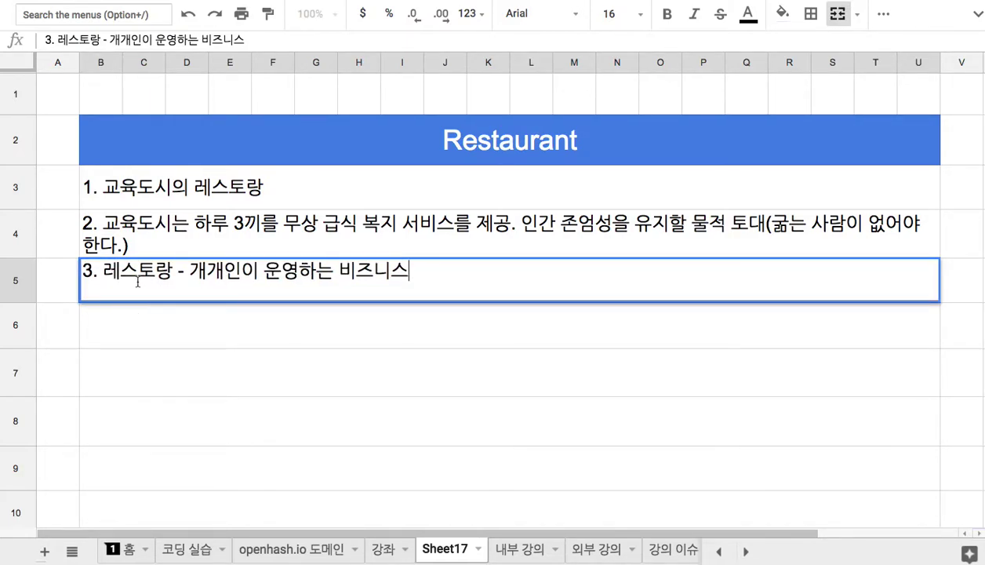
key("Up")
key("Down")
key("Up")
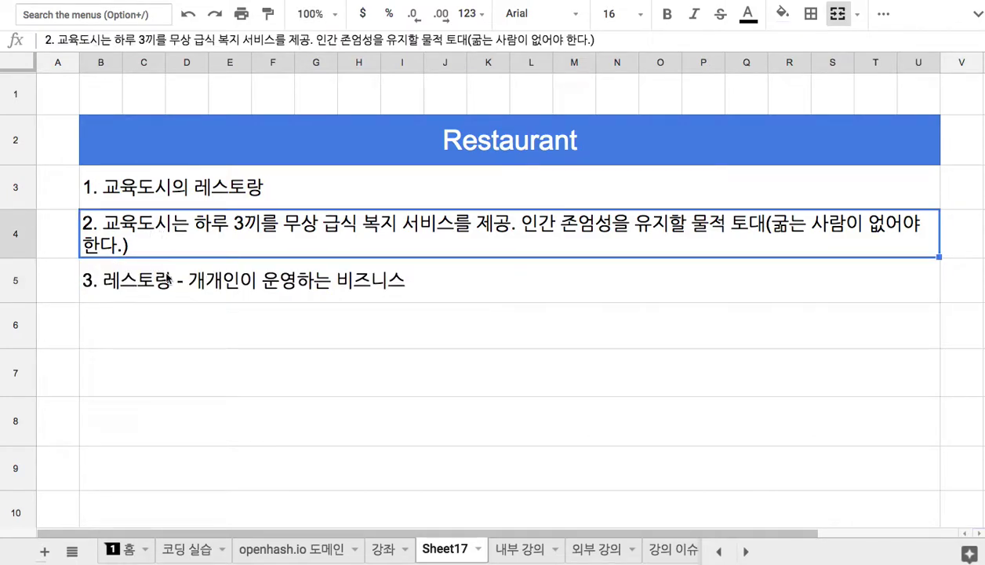
key("Down")
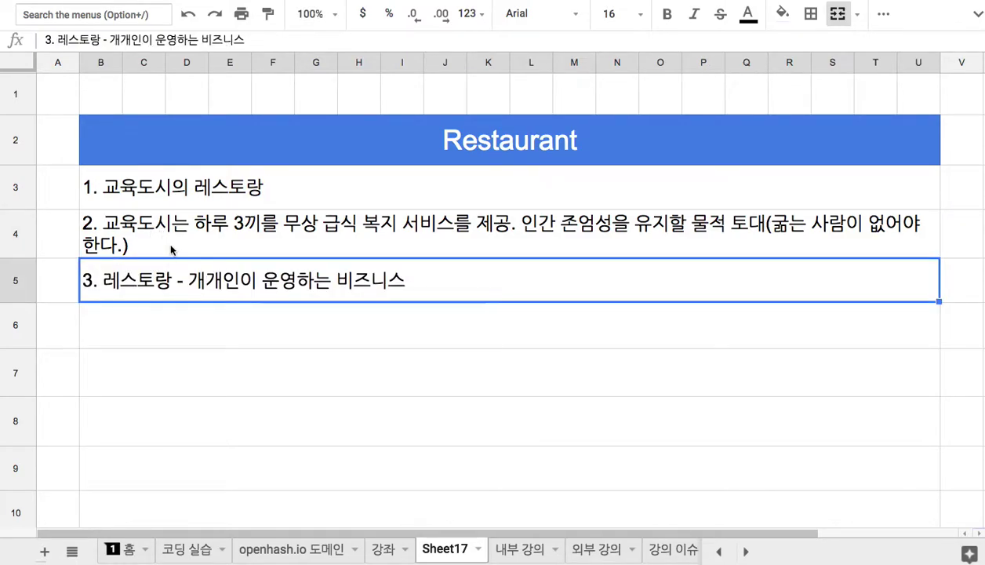
left_click(145, 197)
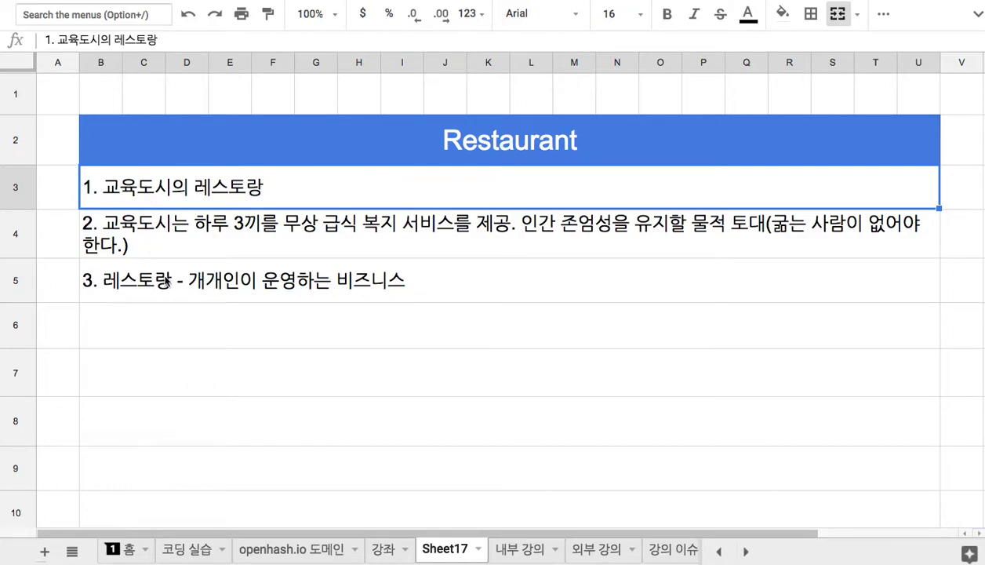
Step: Start item 4 in row 6 with the cuisine list "4. 한식, 중식, 일식, 프랑스, 영국, 태국, 인도 ...."
left_click(164, 336)
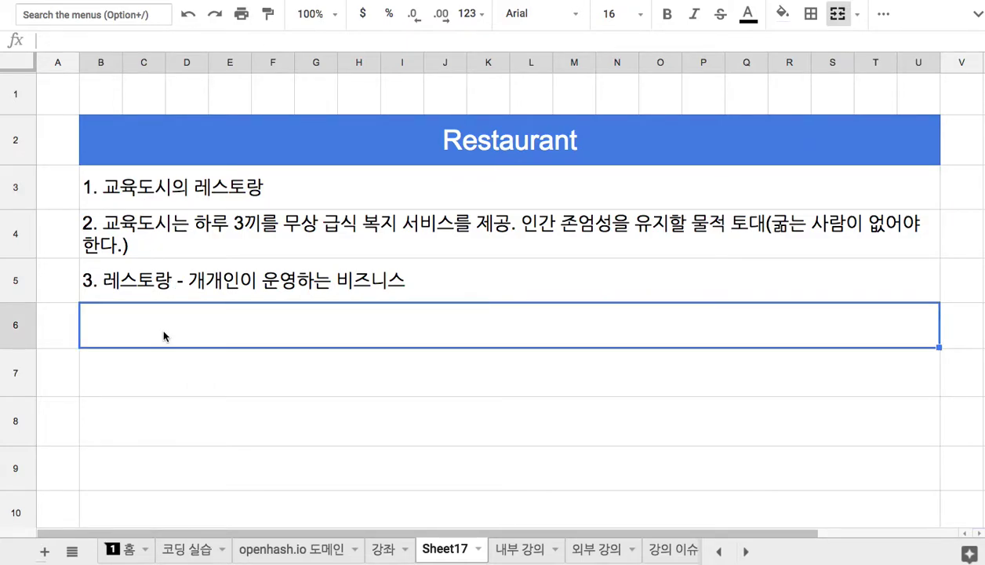
type("4. ")
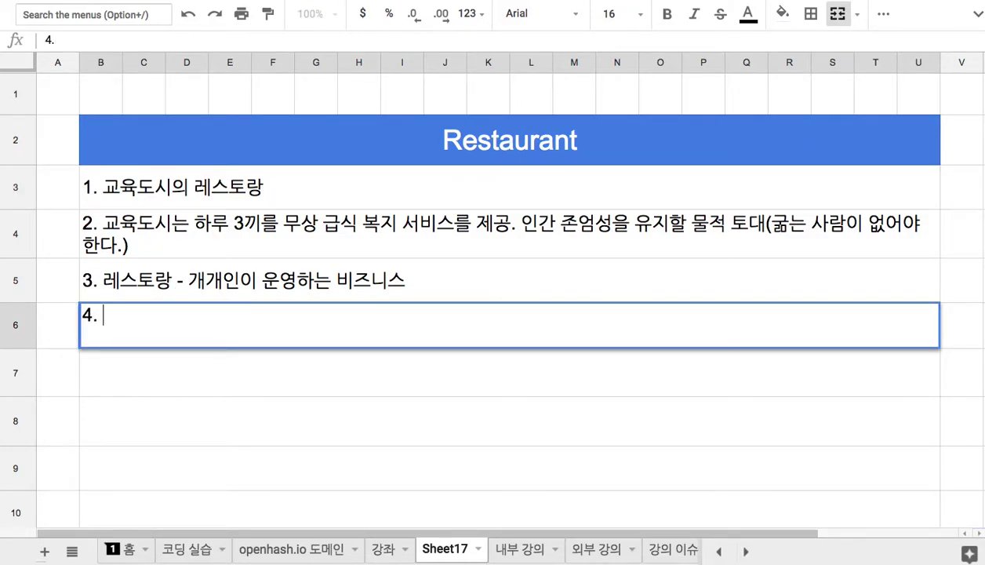
type("한식")
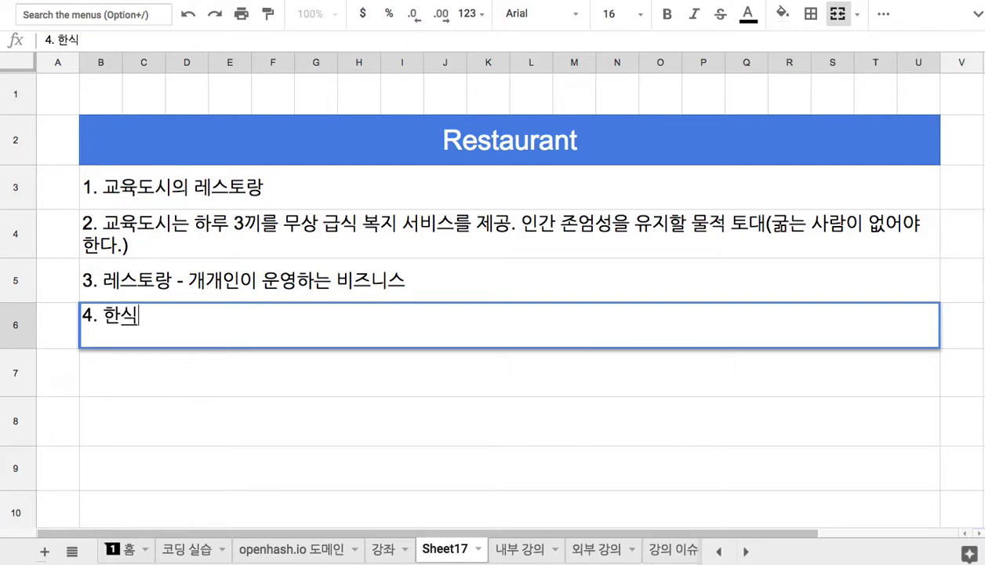
type(", 중식, 일식")
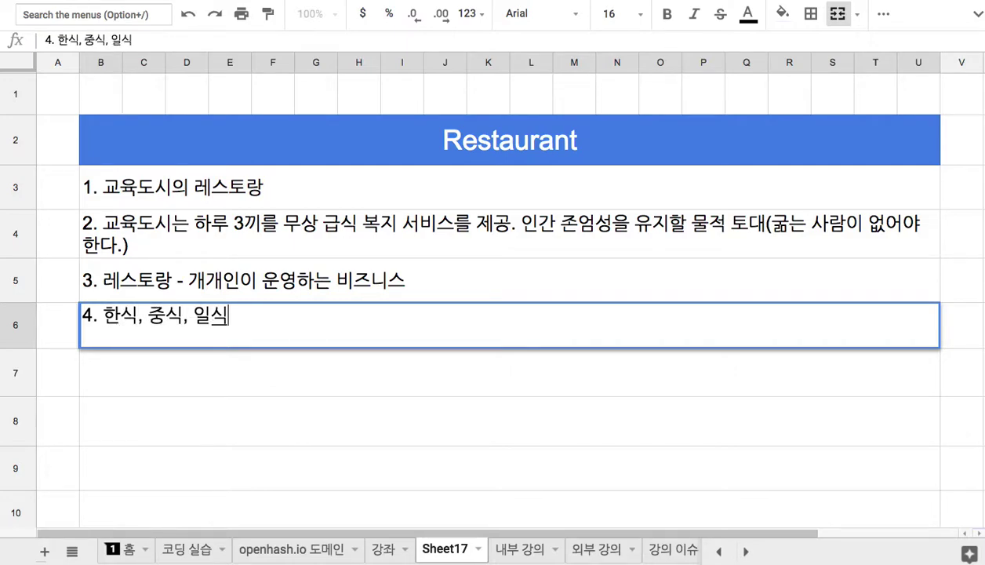
type(", ㅍㅡㄹㅏㅇㅅㅡ")
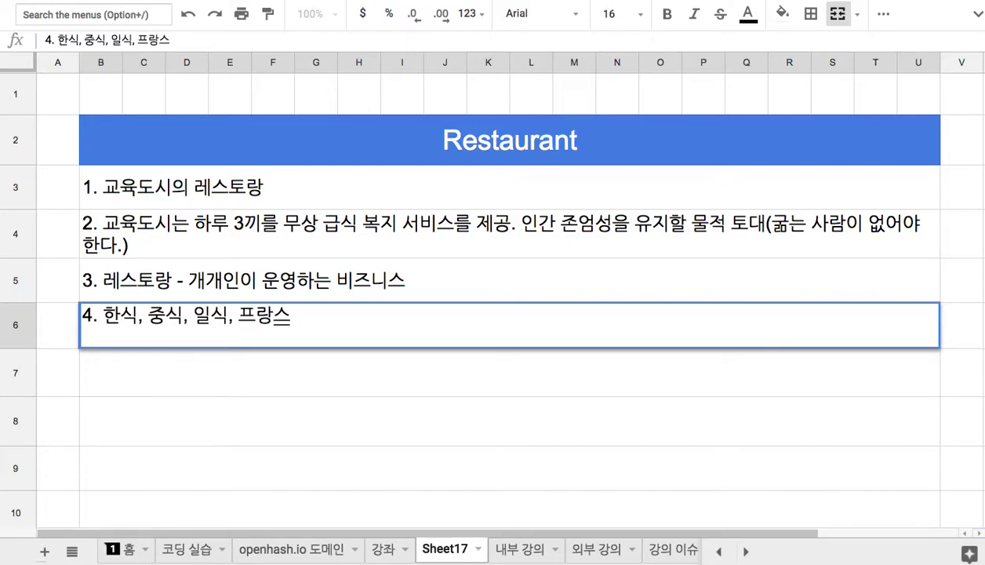
type(", ㅇㅕㅇㄱㅜㄱ")
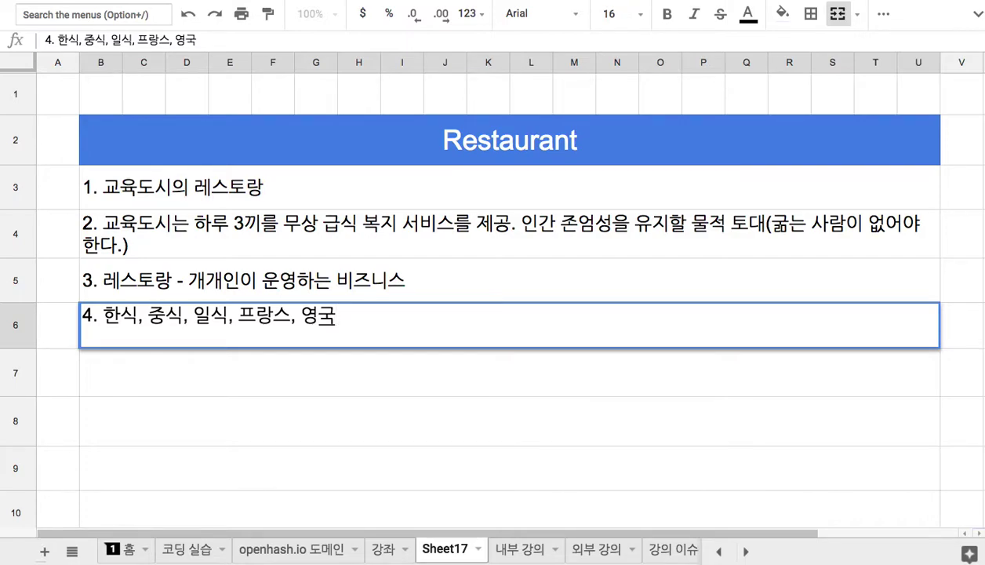
type(", ")
type("ㅌㅐㄱㅜㄱ, ㅣㄴ")
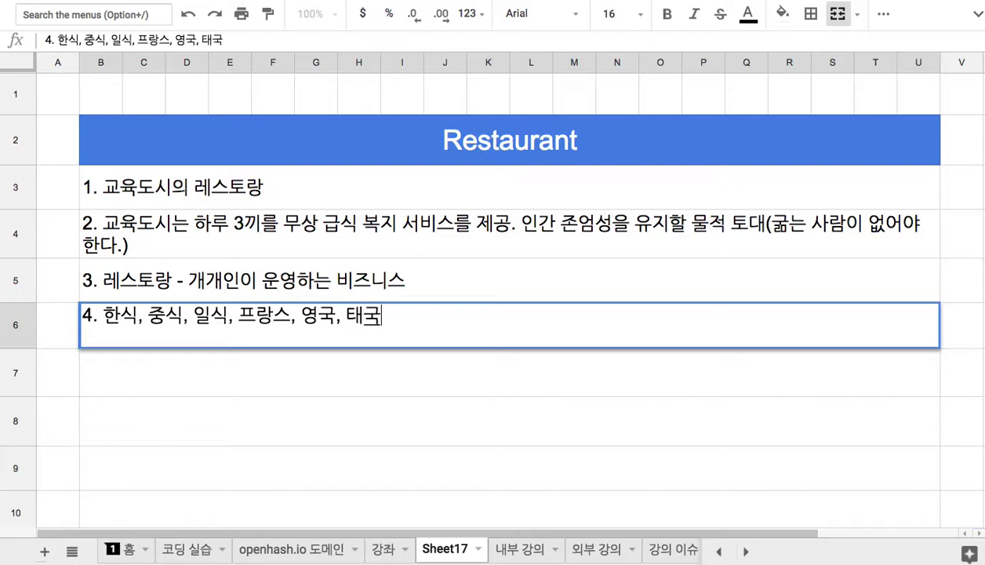
type("ㄷㅗ ....")
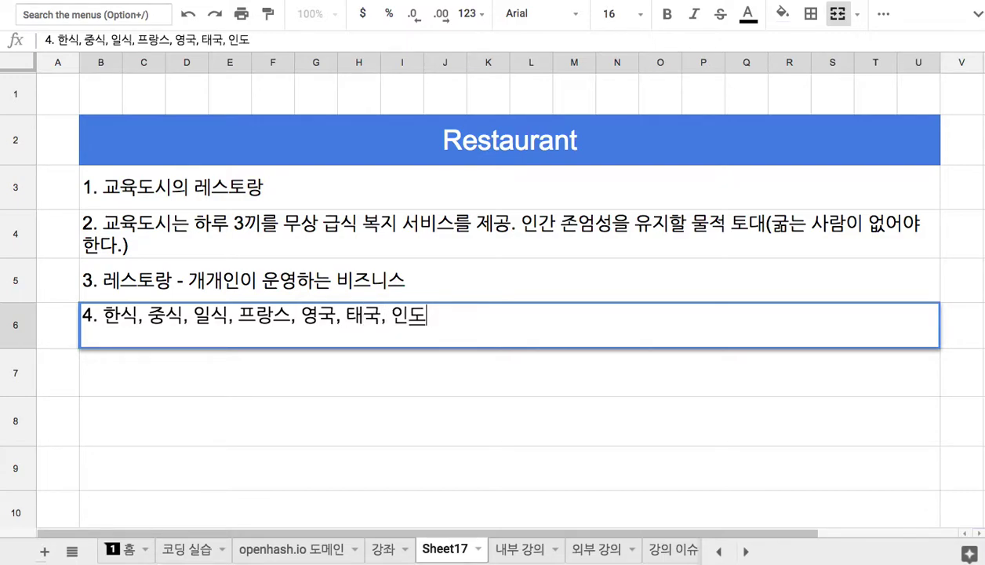
Step: Finish item 4 in row 6 by adding "레시피에 특화된 식당" after the cuisine list
type("ㅇㅡㅁ")
key("BackSpace")
key("BackSpace")
key("BackSpace")
type("ㄹㅔㅅㅣㅍㅣㅇㅔ ㅌㅡㄱㅎㅗㅏㄷㅗㅣㄴ ㅅㅣㄱㄷㅏㅇ")
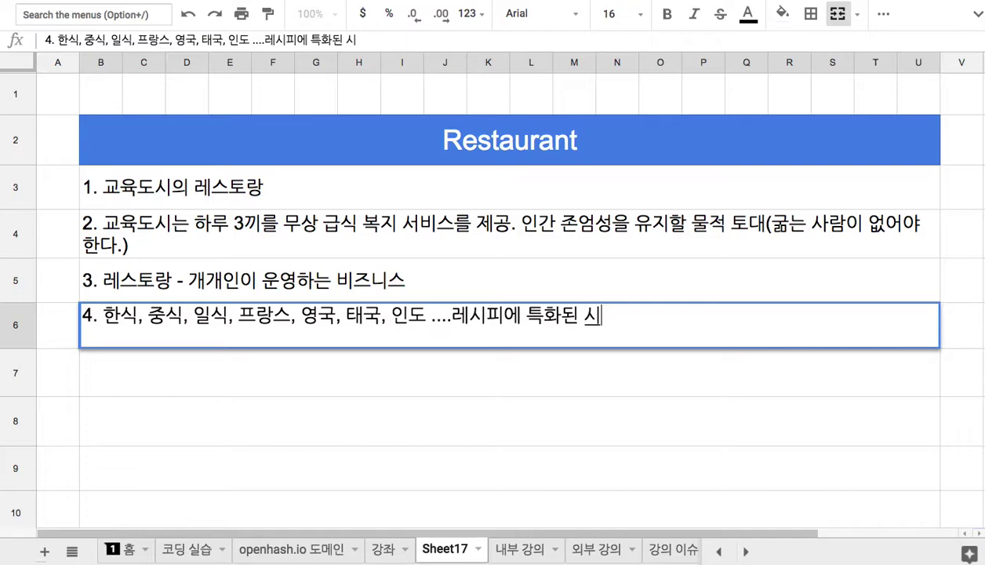
left_click_drag(102, 314, 272, 316)
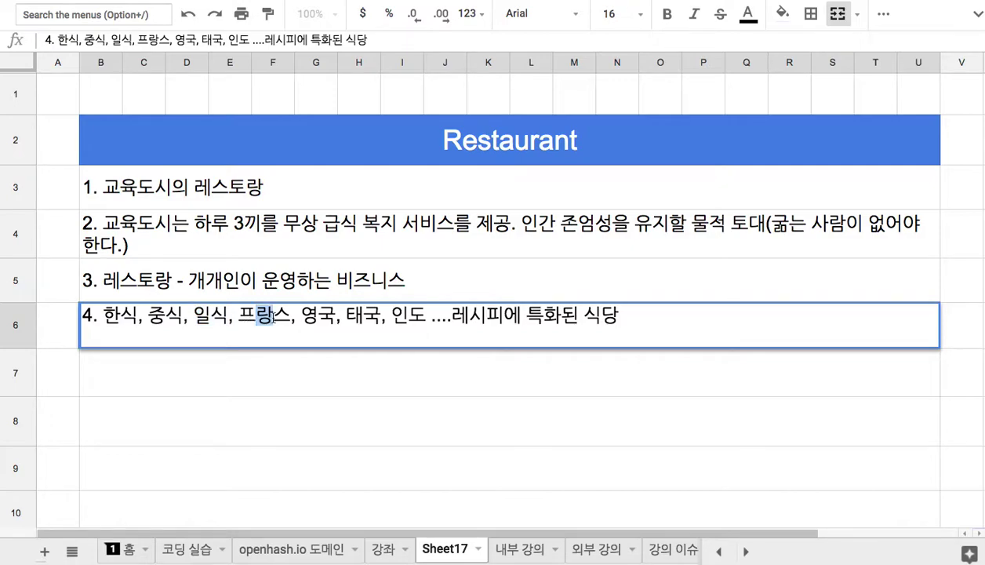
left_click(189, 371)
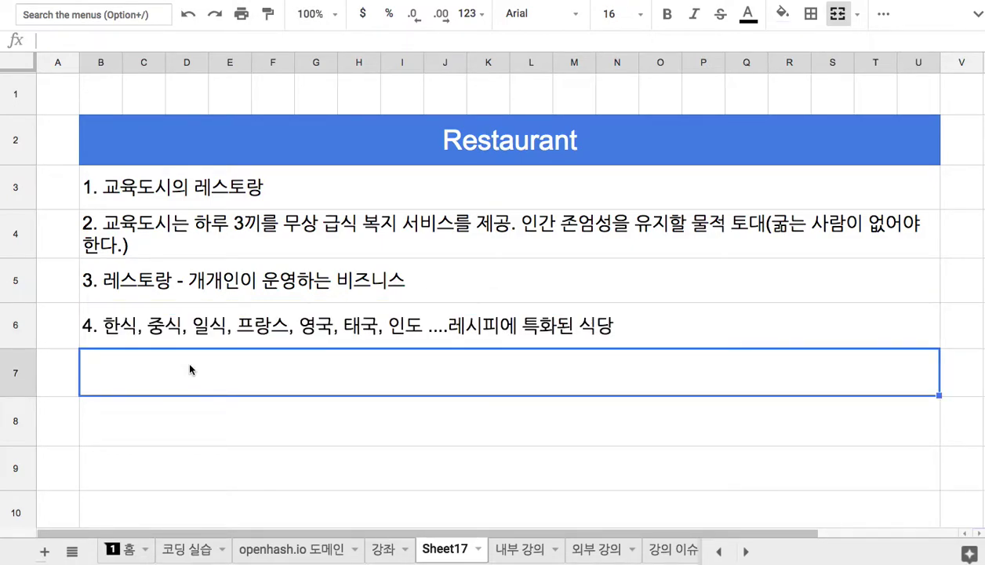
Step: Write "5. 한식 = 한식 조리 공정의 표준을 수립" as the fifth item in row 7
type("5.")
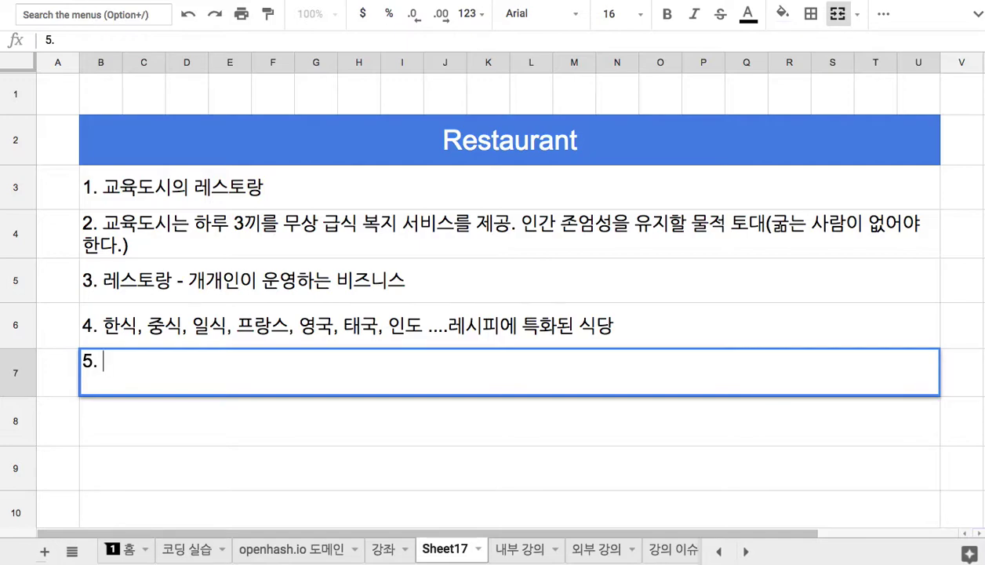
type("한")
type("ㄱ = ")
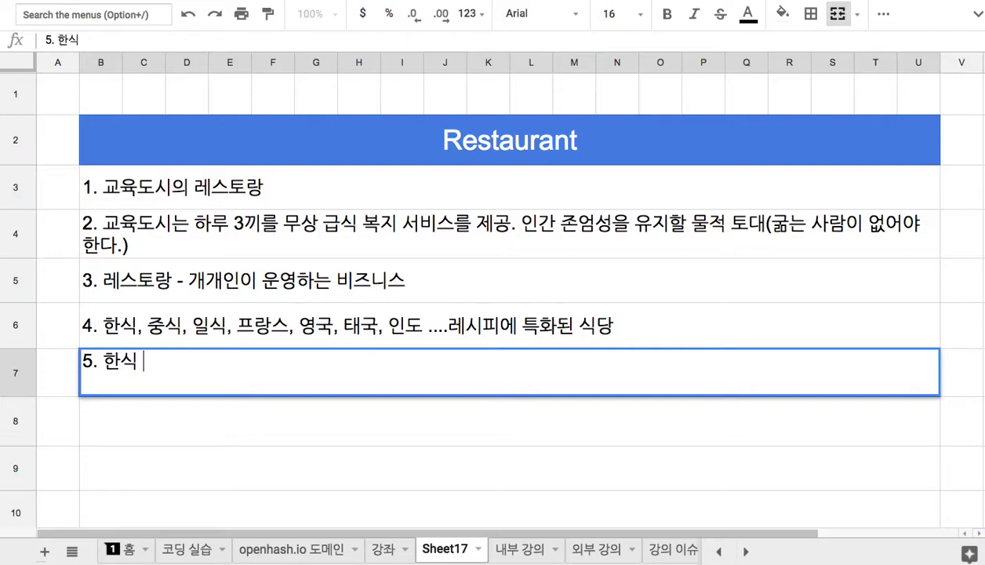
type("한식 ")
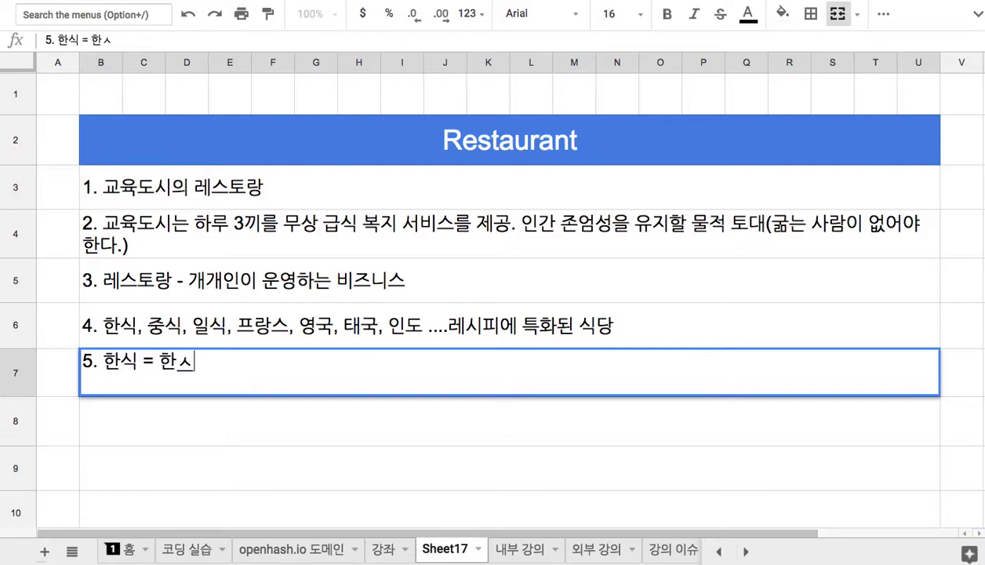
type("제")
key("BackSpace")
type("조리 고")
key("BackSpace")
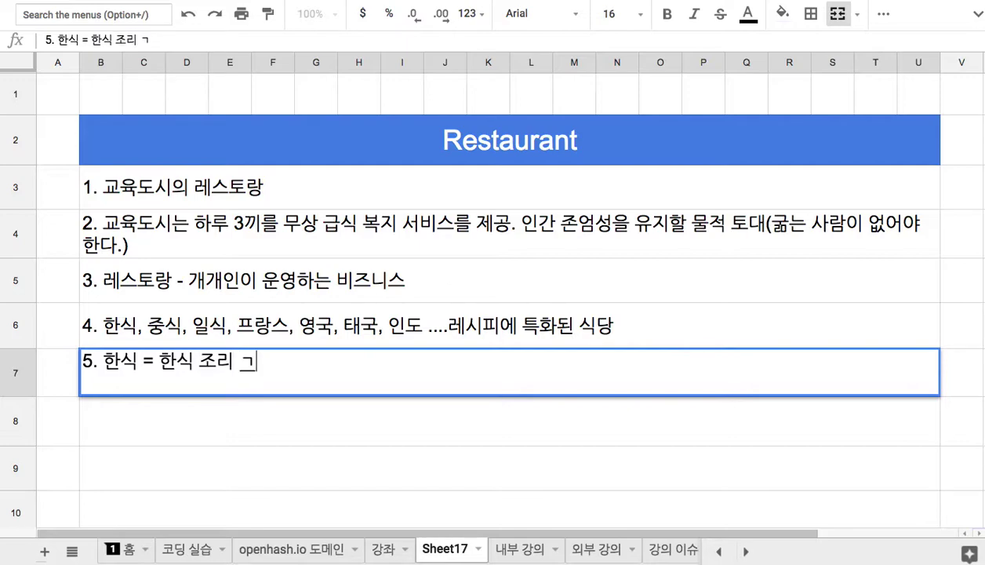
type("공정의 표준을 ")
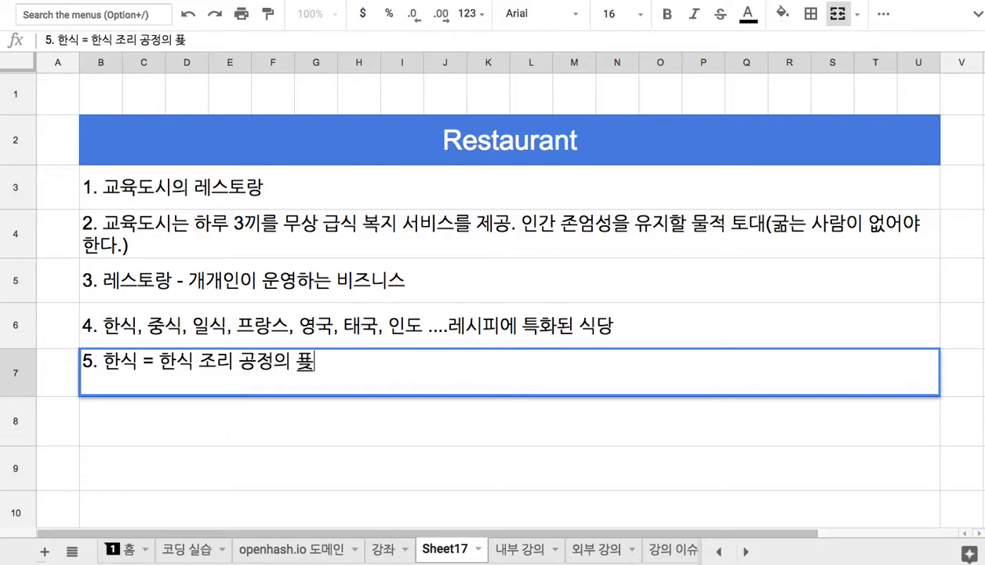
type("수립")
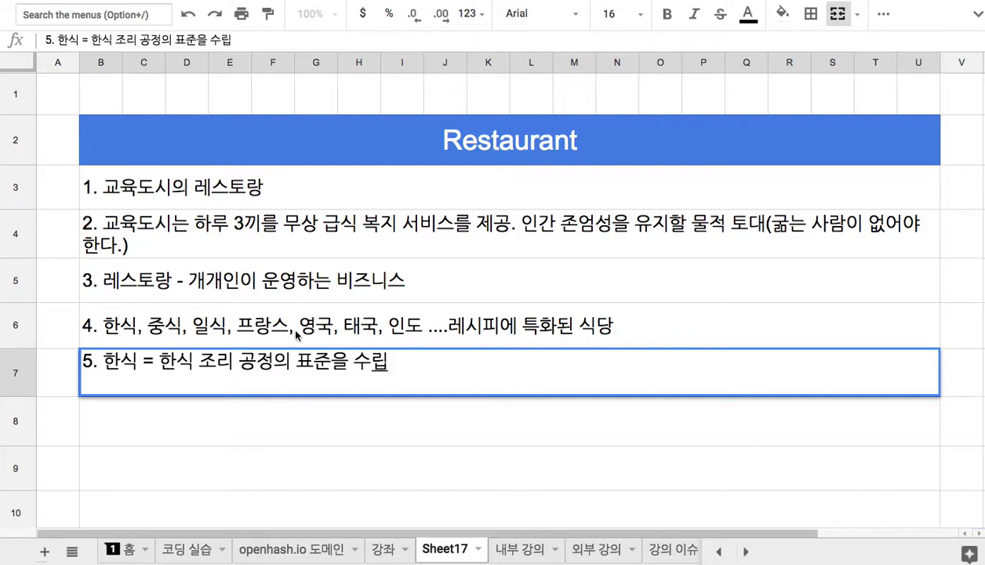
Step: Extend item 5 in row 7 with "=> 모든 국가 요리의 레시피를 도출"
type("=> 모든 국가")
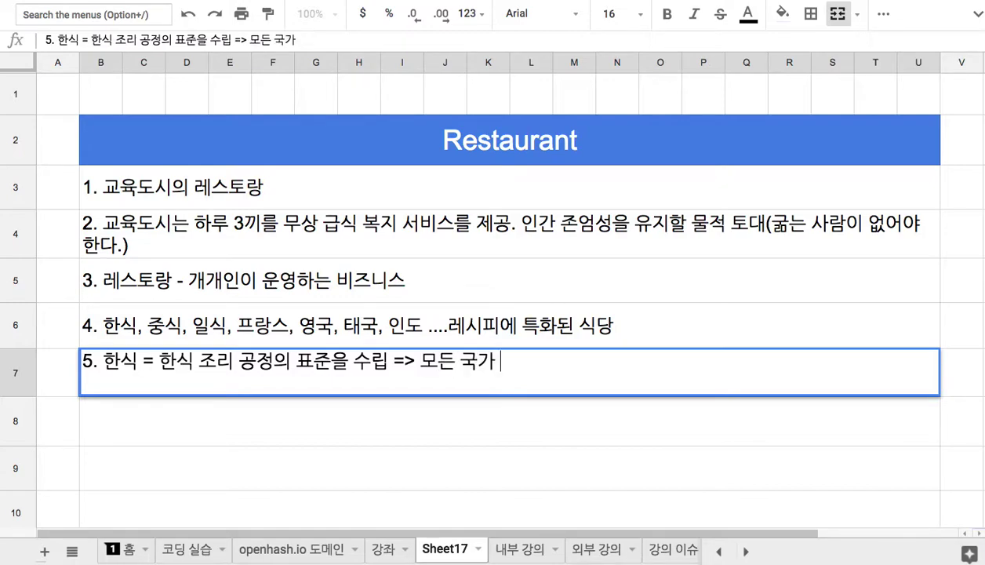
type(" 요리의 ")
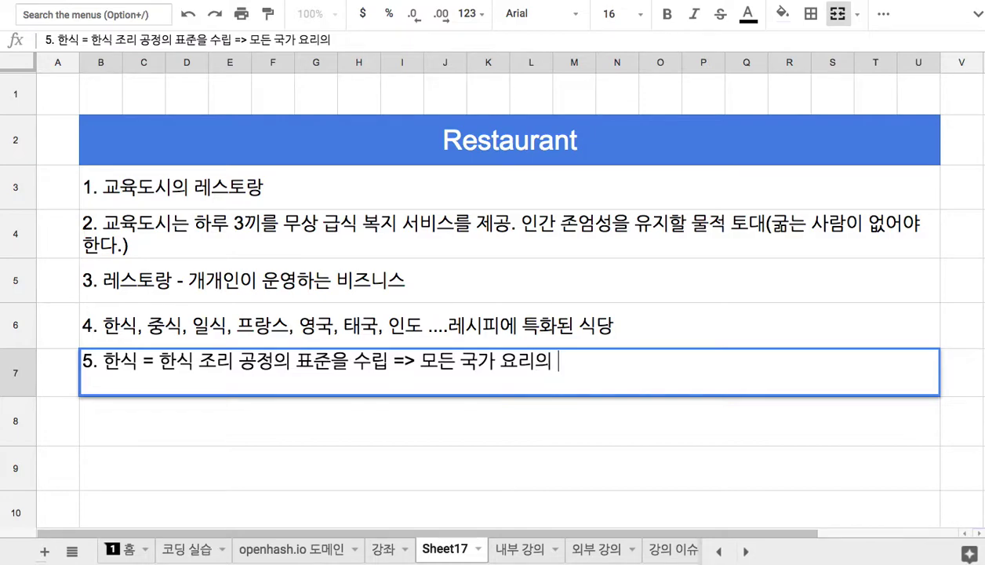
type("렌시피를")
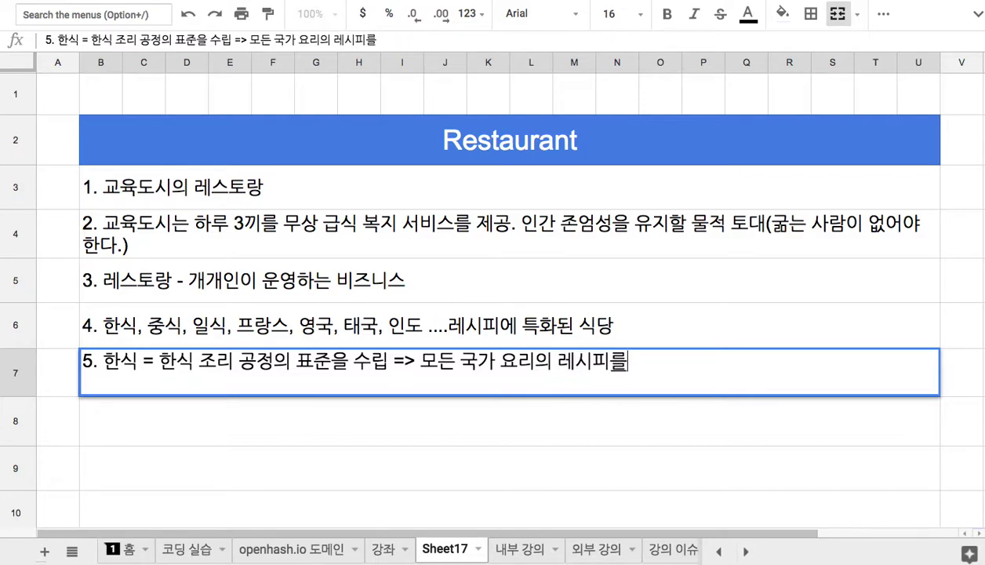
type(" 도출")
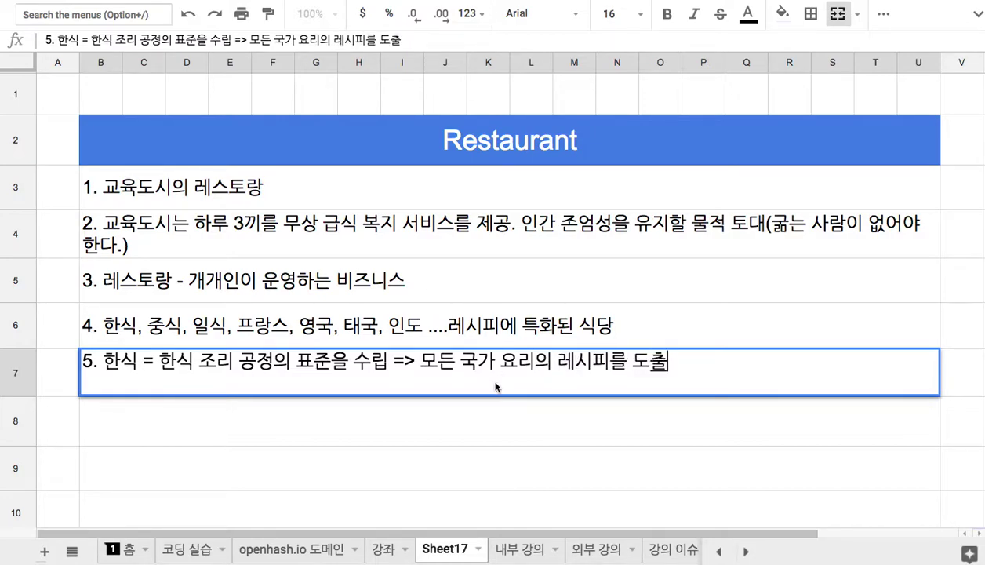
left_click(423, 362)
left_click_drag(424, 362, 667, 366)
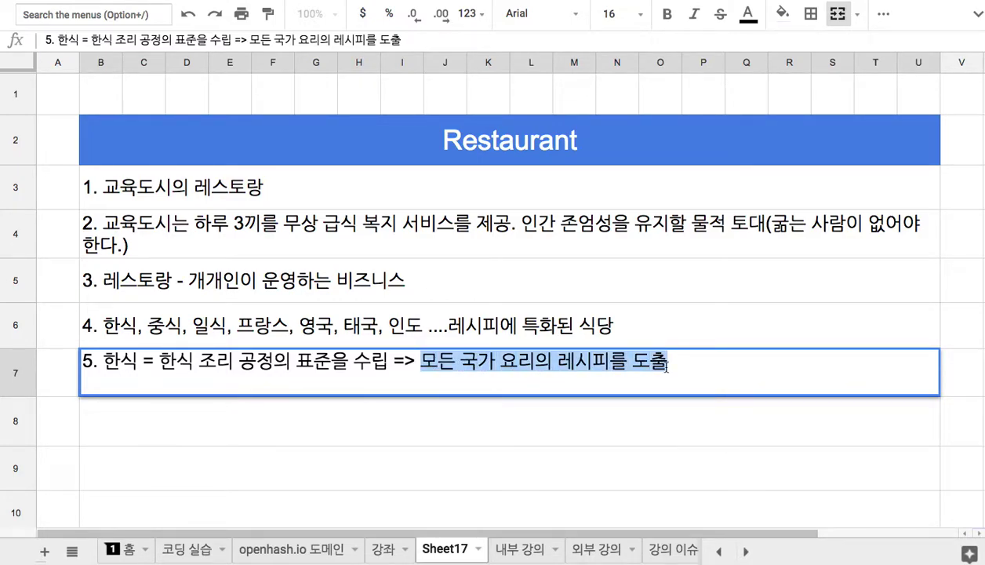
left_click(552, 420)
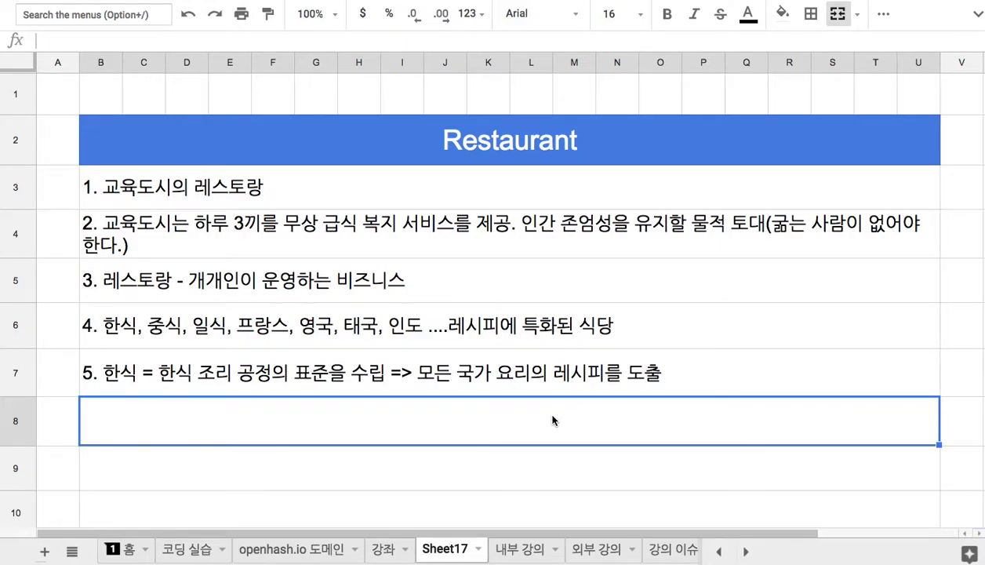
Step: Write "6. 교육도시 Catering 복지로 연결" as the sixth item in row 8
type("6. ")
type("교육도")
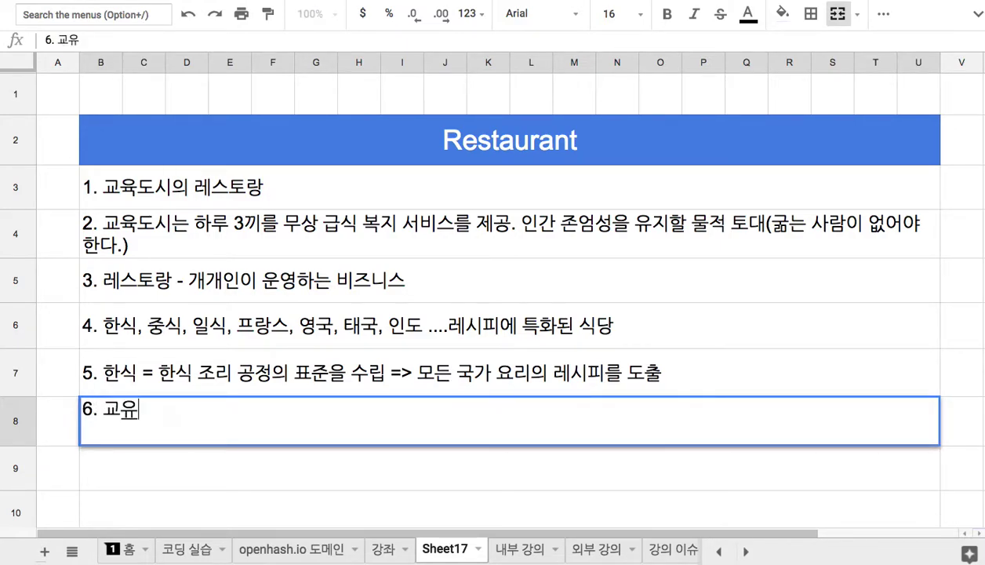
type("시 ")
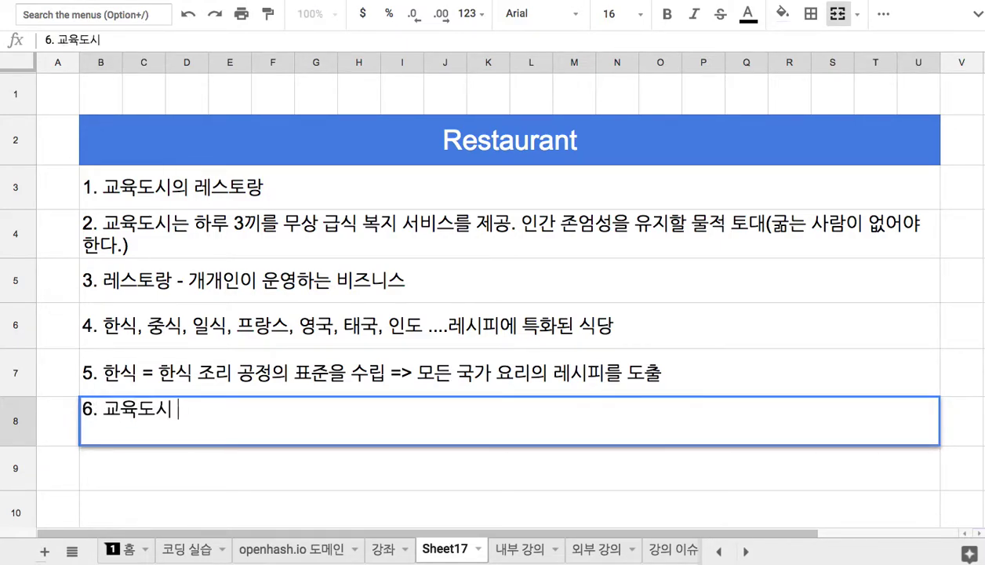
type("Caterin")
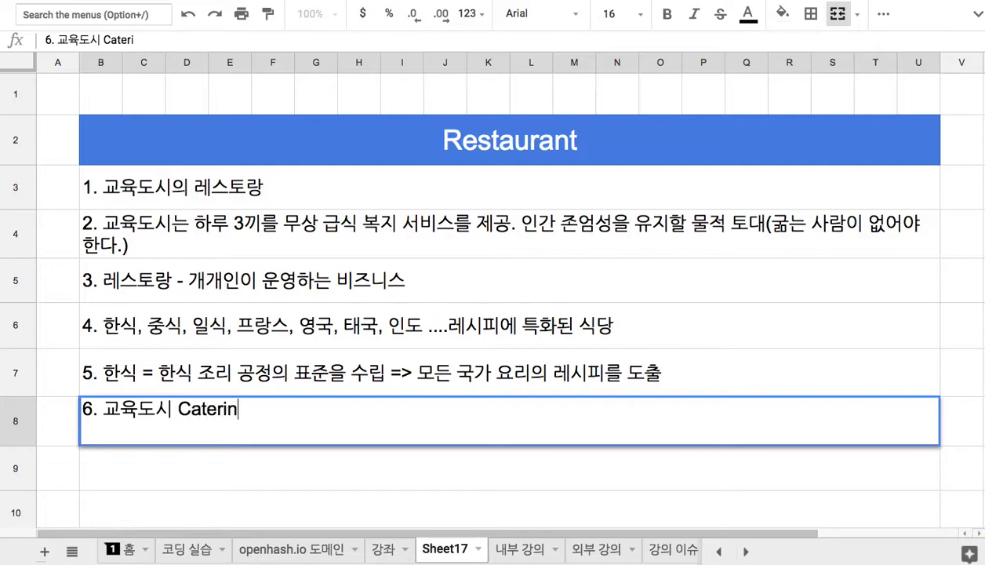
type("g 복지로 연결")
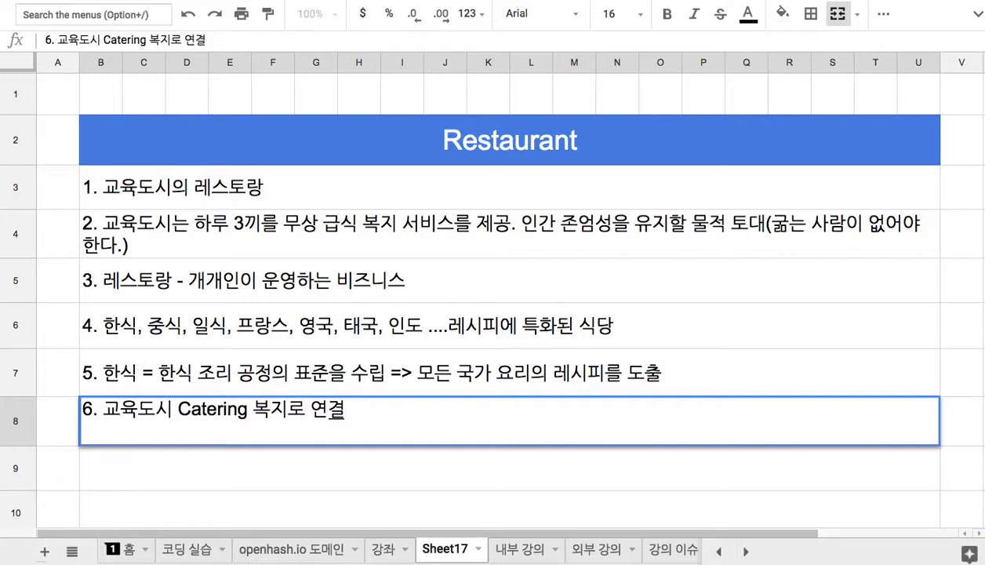
left_click(515, 387)
left_click(497, 161)
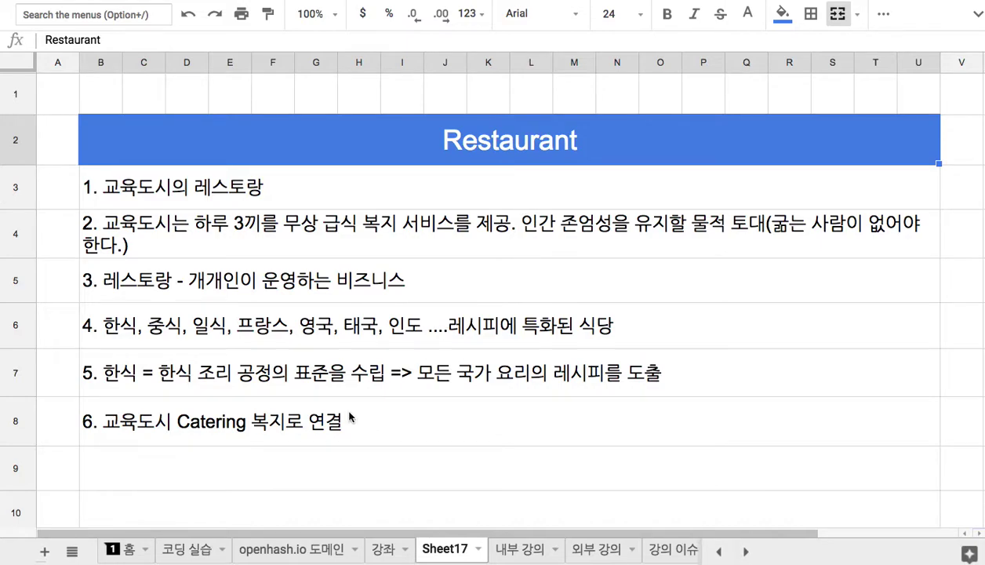
left_click(280, 435)
double_click(280, 435)
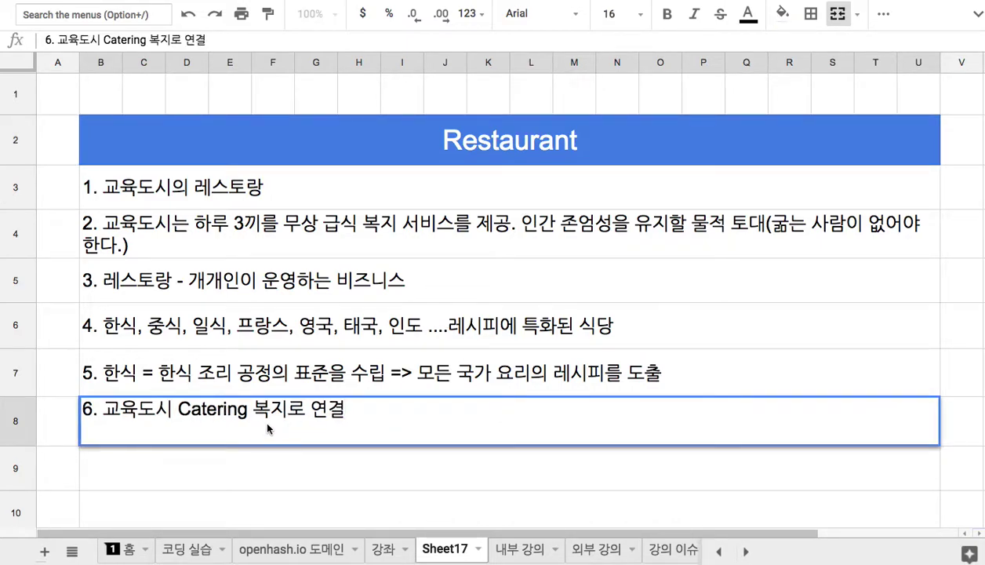
left_click(187, 408)
left_click_drag(187, 409, 271, 409)
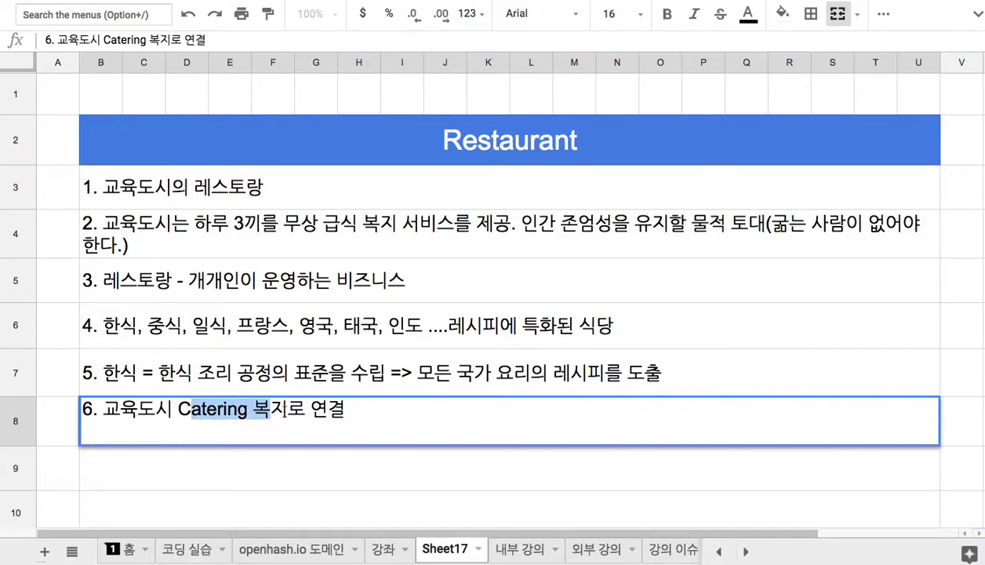
left_click(290, 408)
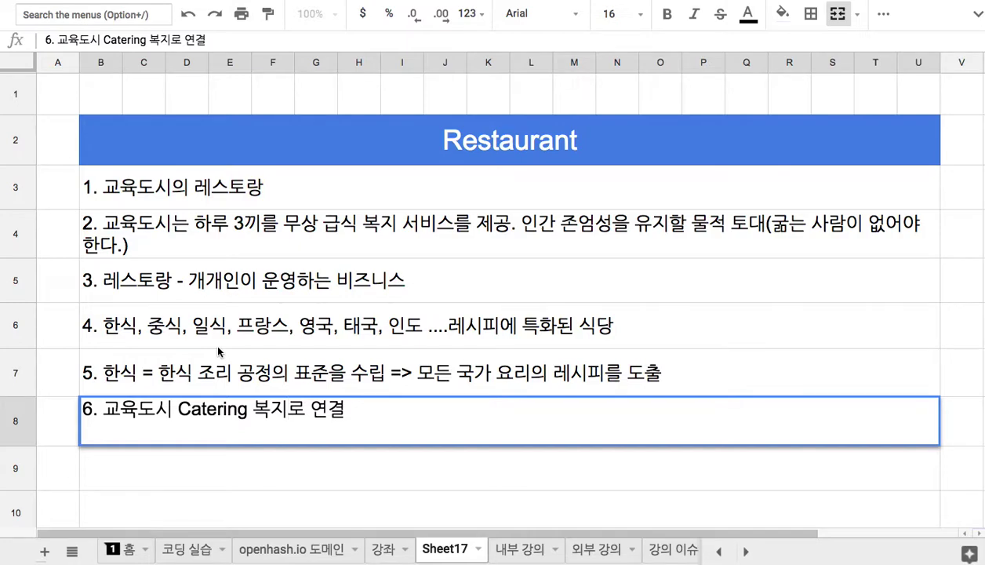
left_click(181, 286)
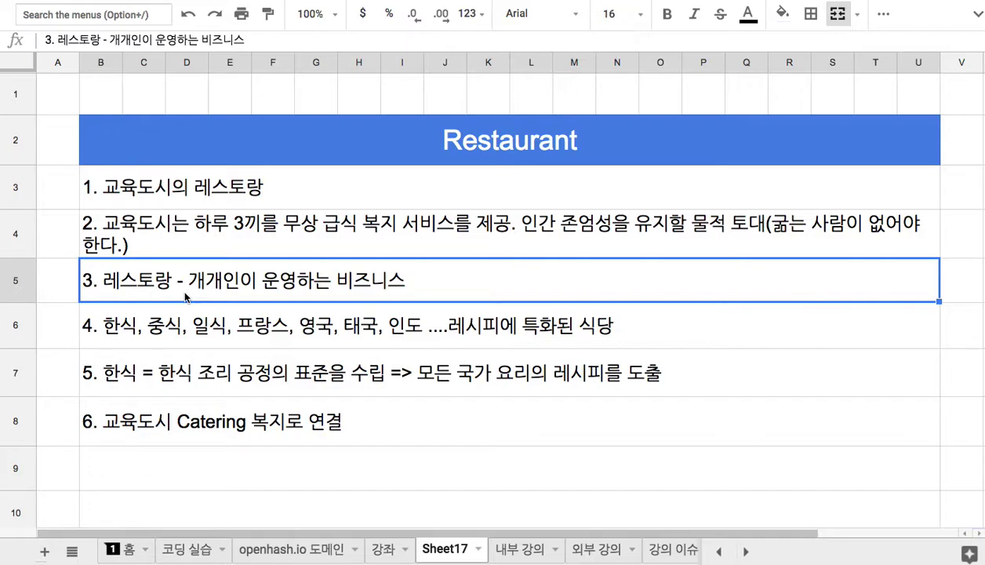
Step: Extend item 6 in row 8 with ". 대량 생산 대량 소량"
double_click(281, 428)
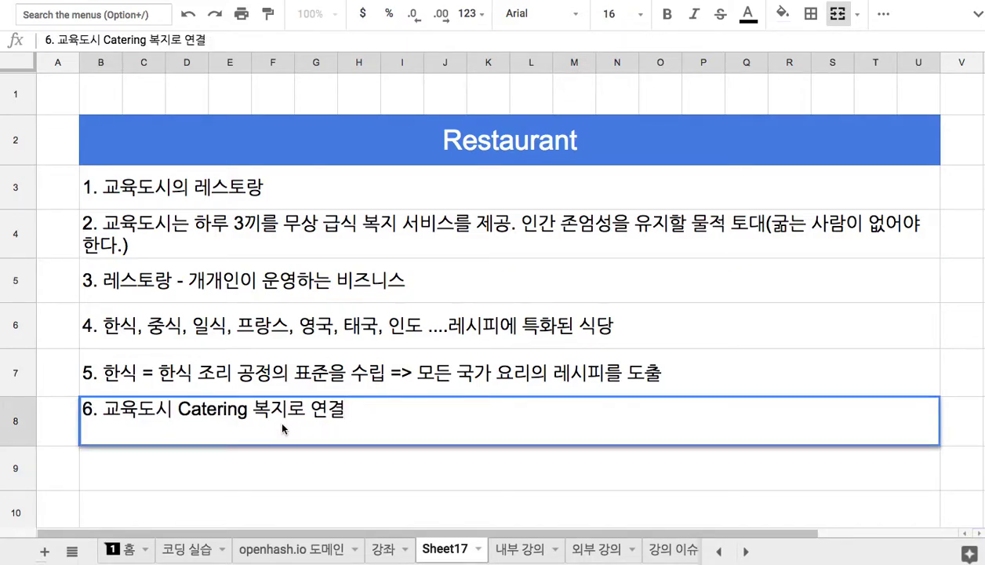
type(". 대량 생산 대량 소량")
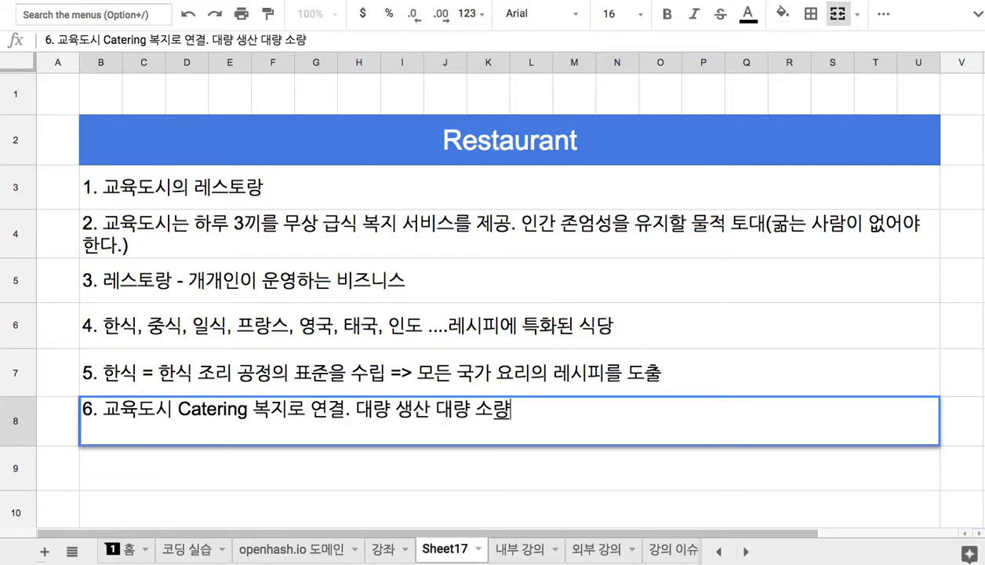
Step: Extend item 3 in row 5 with "=> 소량 생산 소량 소비" after "비즈니스"
double_click(434, 278)
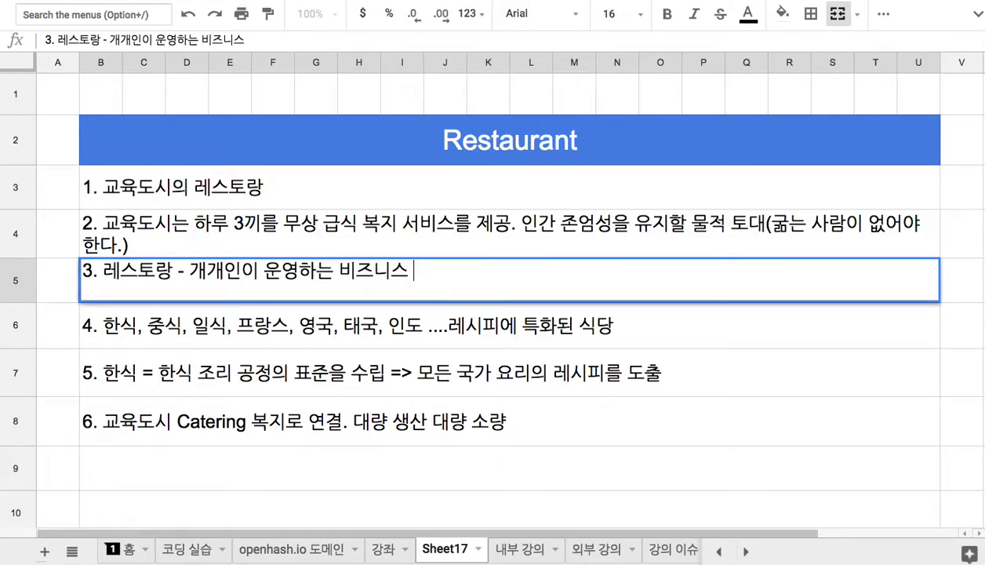
type("=> 로ㅅ")
key("BackSpace")
key("BackSpace")
type("소량 생산 ")
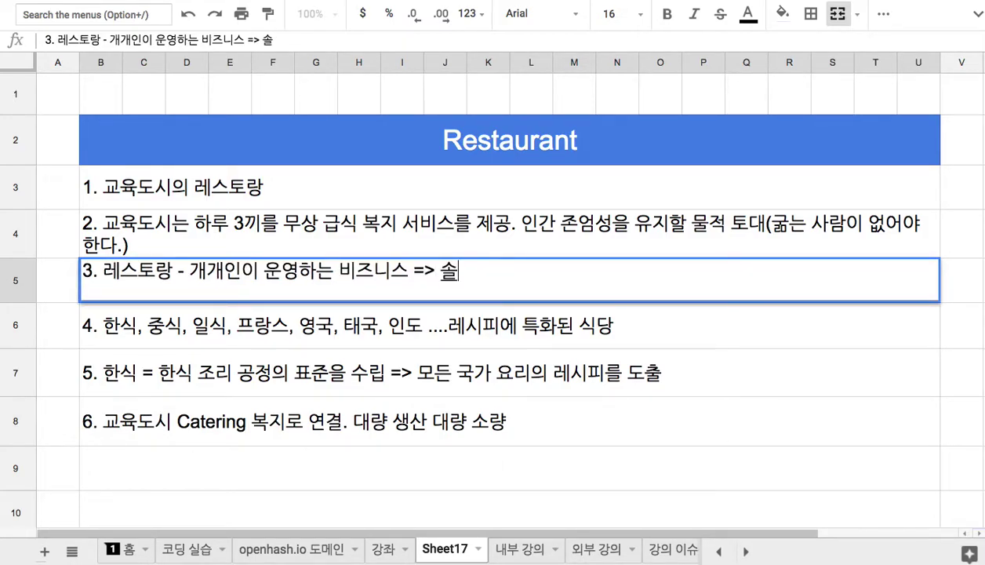
type("소량 소비")
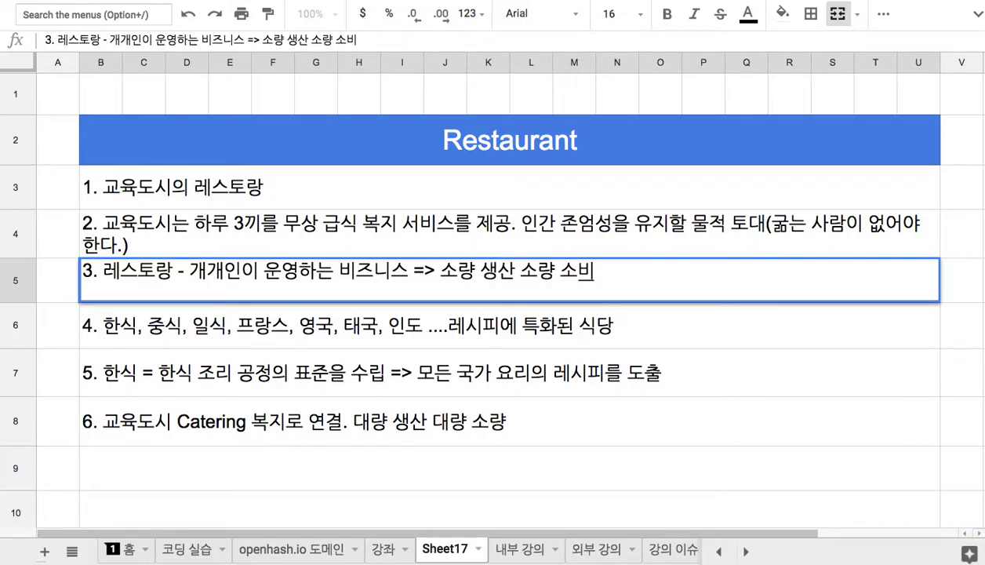
left_click(445, 149)
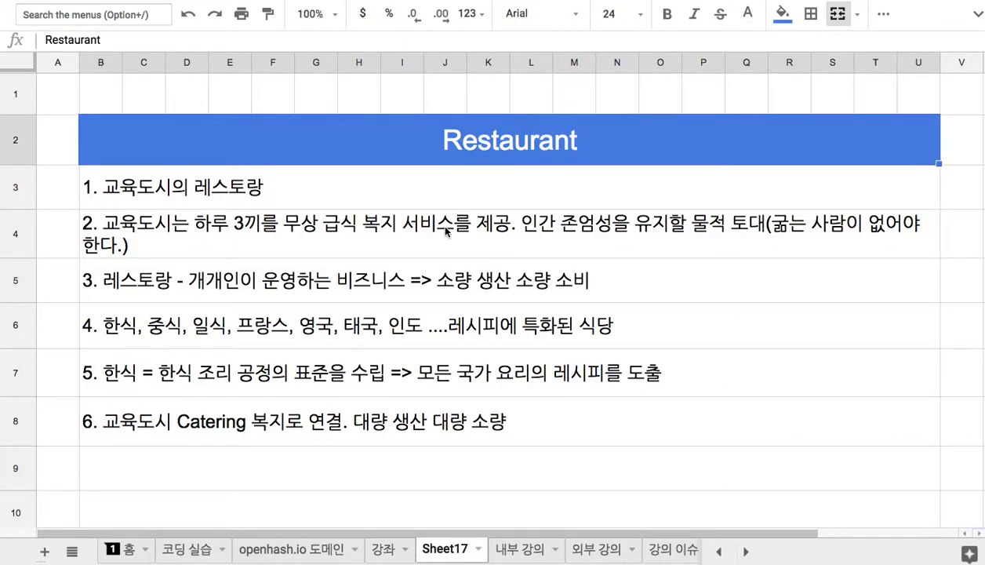
Step: Start the seventh item in row 9 with "7. 도시가 개별 업체"
left_click(364, 470)
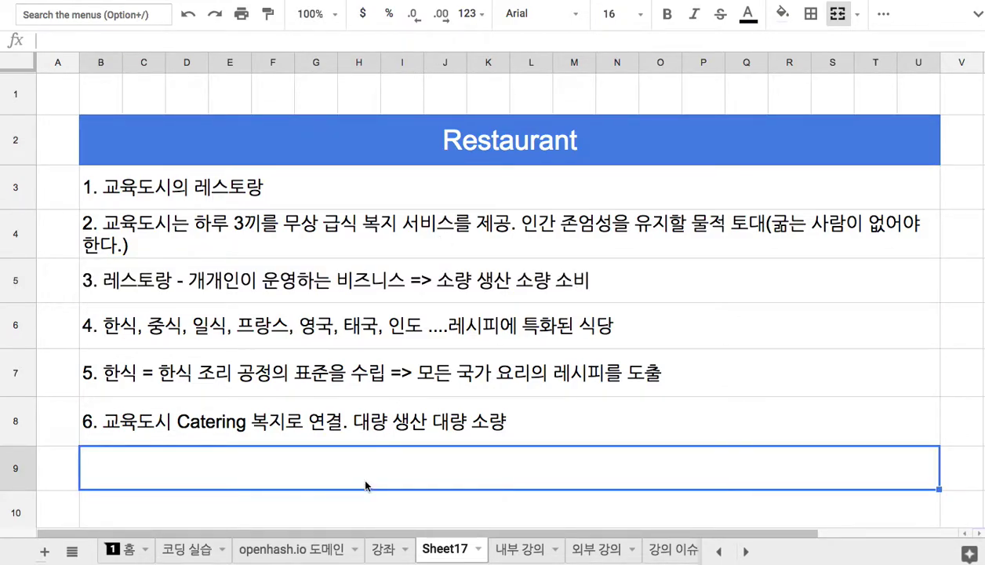
type("7. 도시가 ")
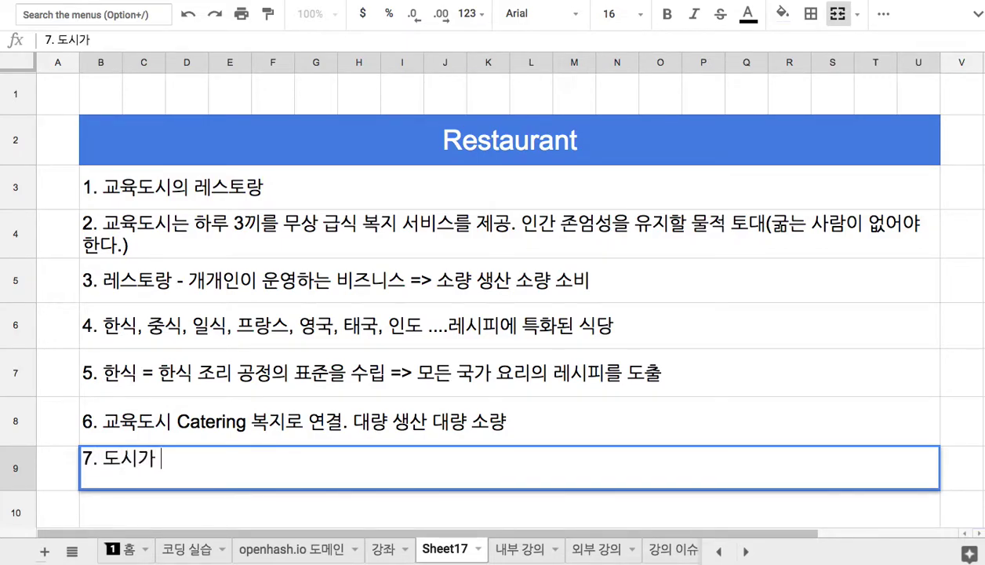
type("개별 사업")
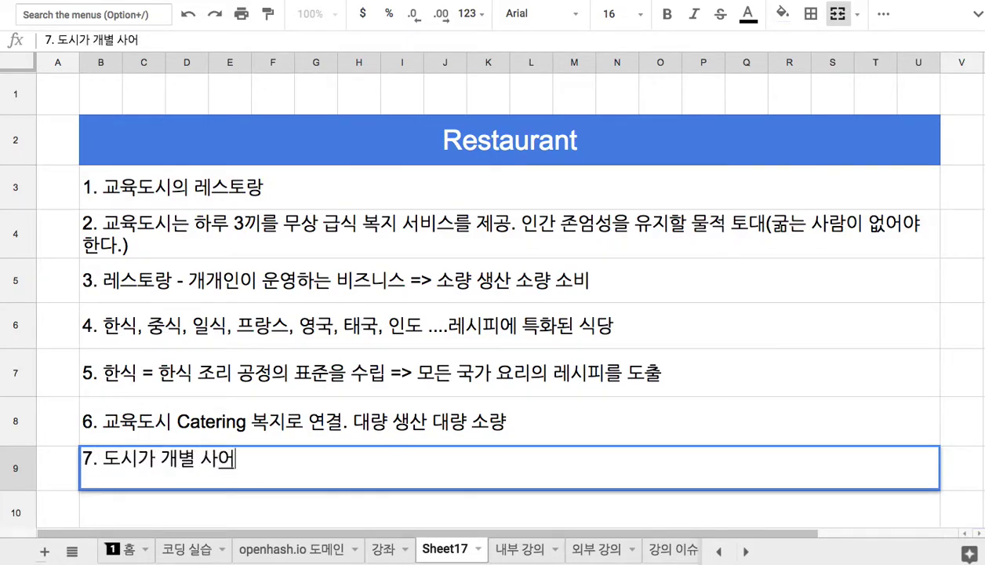
key("BackSpace")
key("BackSpace")
key("BackSpace")
key("BackSpace")
type("업체")
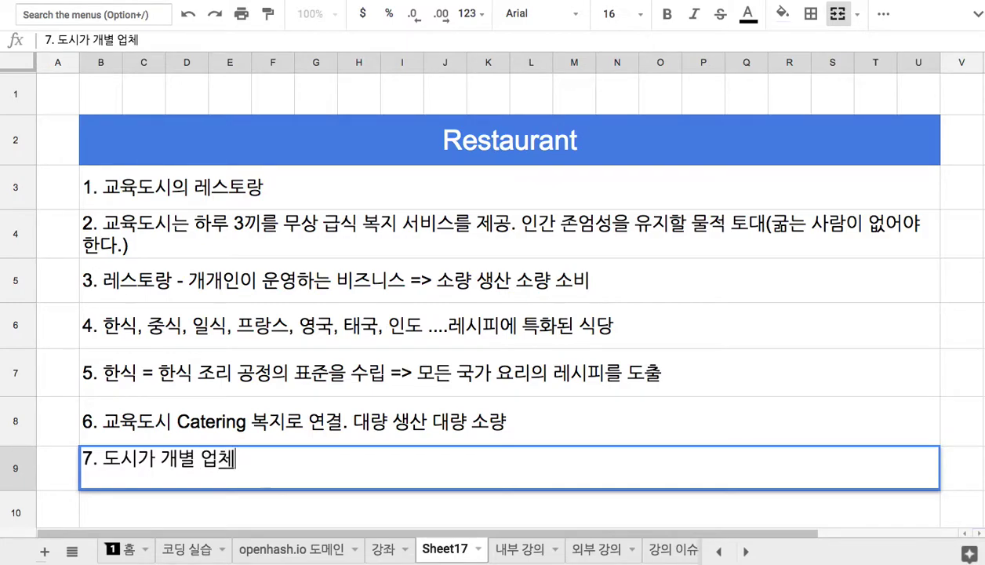
Step: Continue item 7 in row 9 with "(식당, 요리점) 지분의 51%를 보유"
type("(식당)")
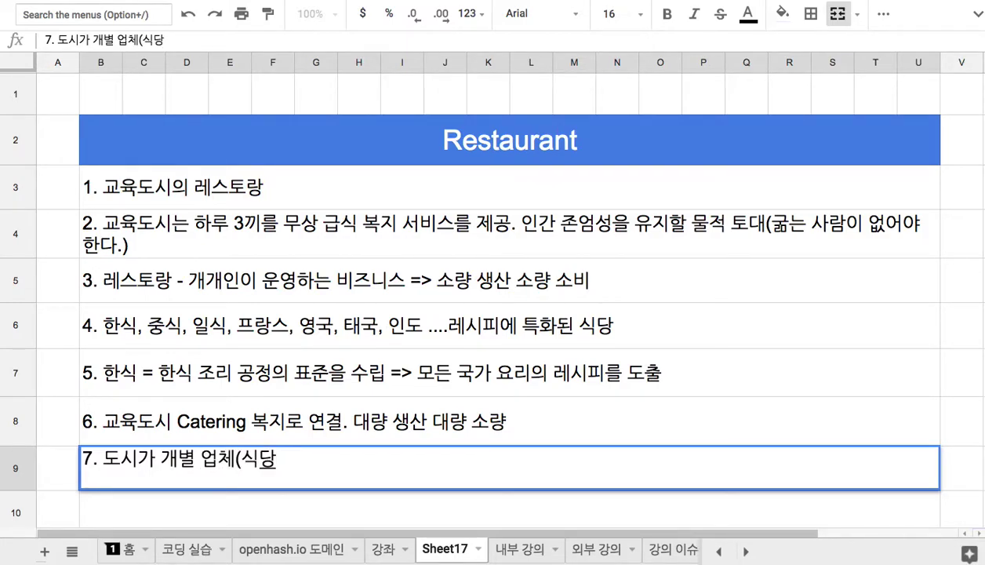
key("BackSpace")
type(", 열")
key("BackSpace")
key("BackSpace")
key("BackSpace")
type("요리점")
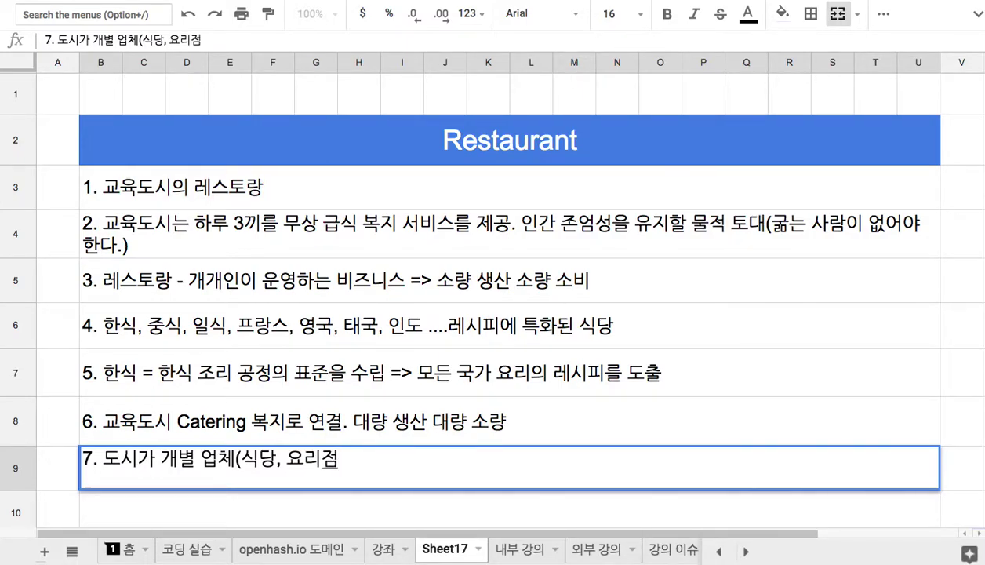
type(") 지분의 5")
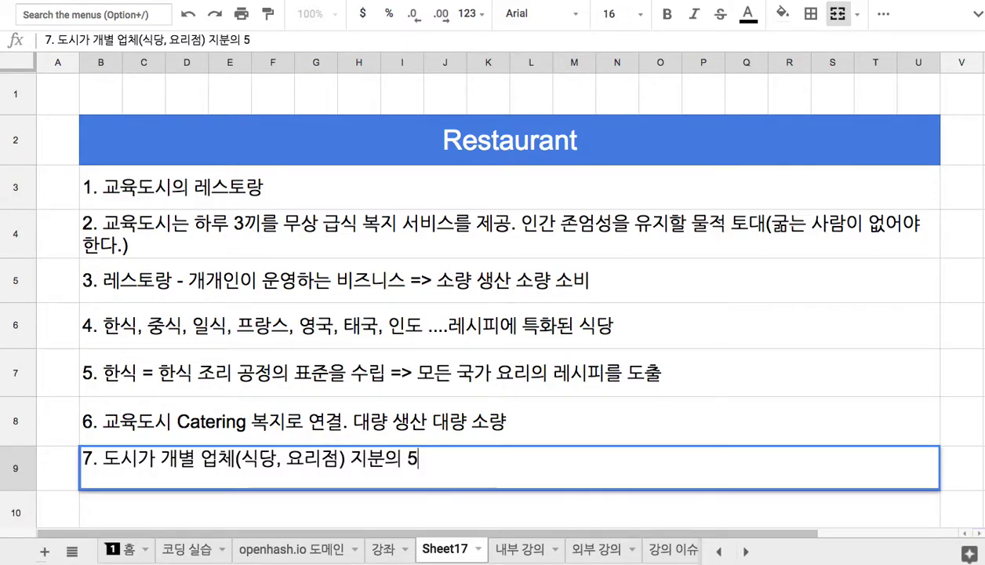
type("1%를 봉유")
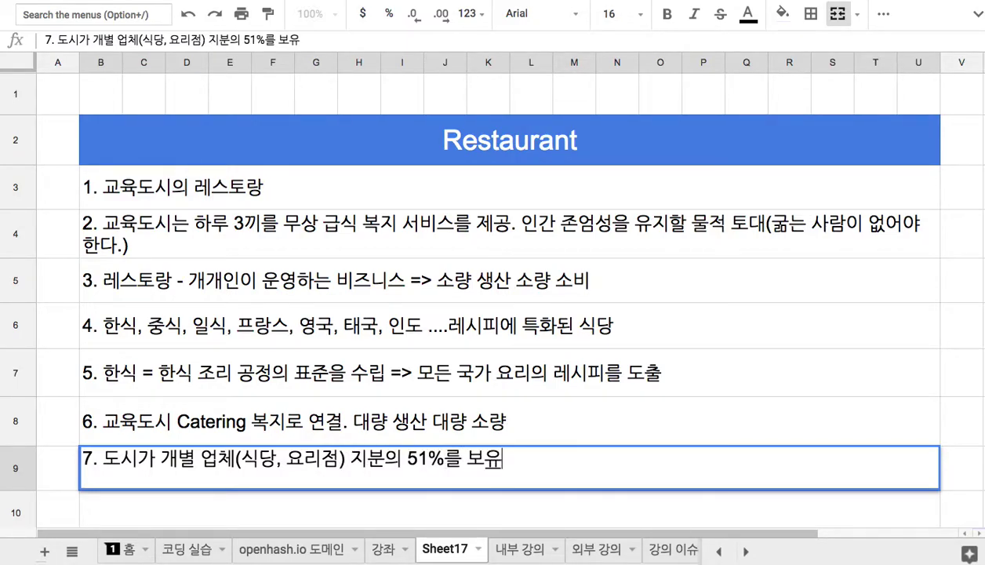
Step: Finish item 7 in row 9 by adding "=> 레시피 도출 과정을 지원"
type(" => 레시피도")
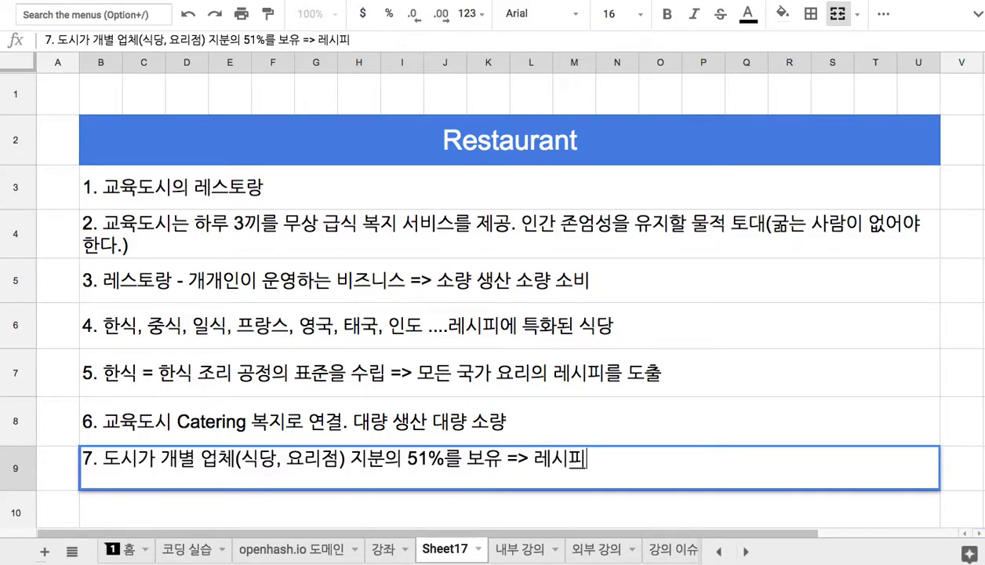
key("BackSpace")
key("BackSpace")
type("도출 과정ㅇ")
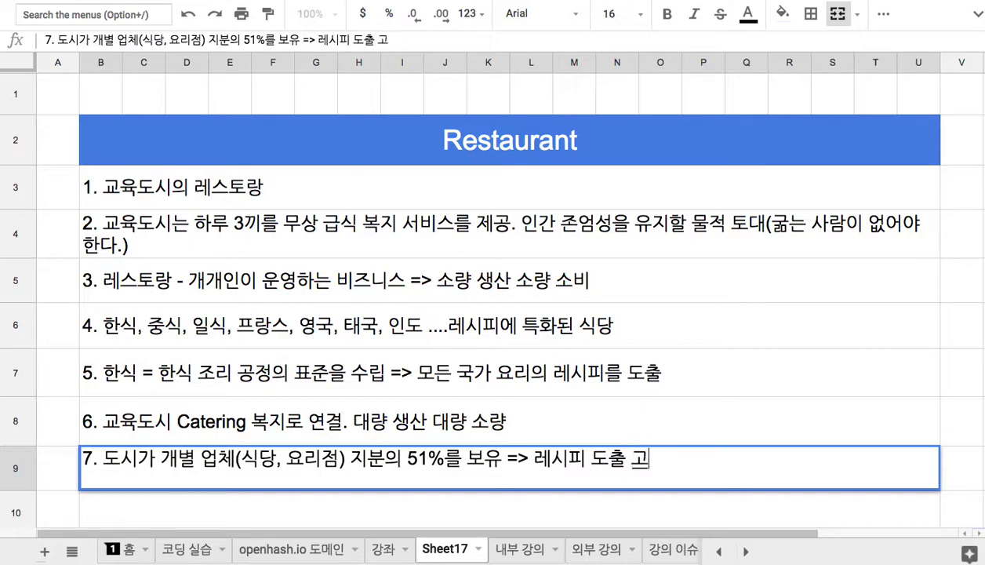
type("을 지원")
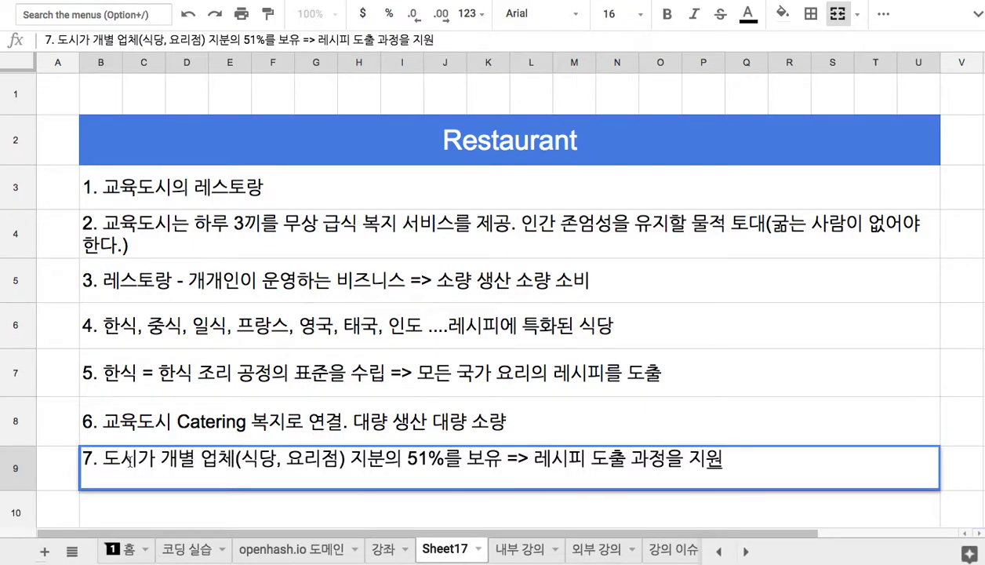
left_click_drag(102, 460, 138, 459)
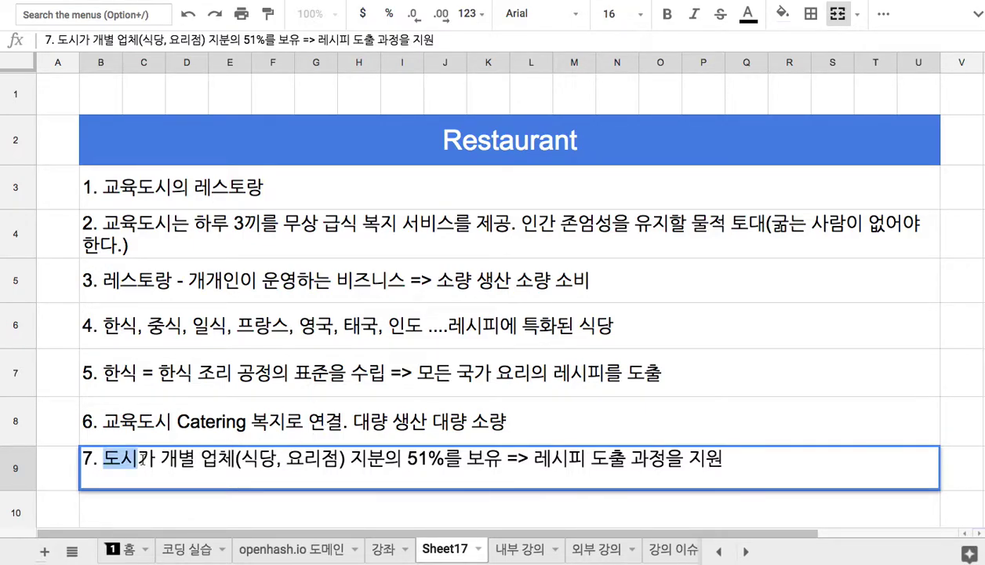
left_click_drag(241, 458, 444, 459)
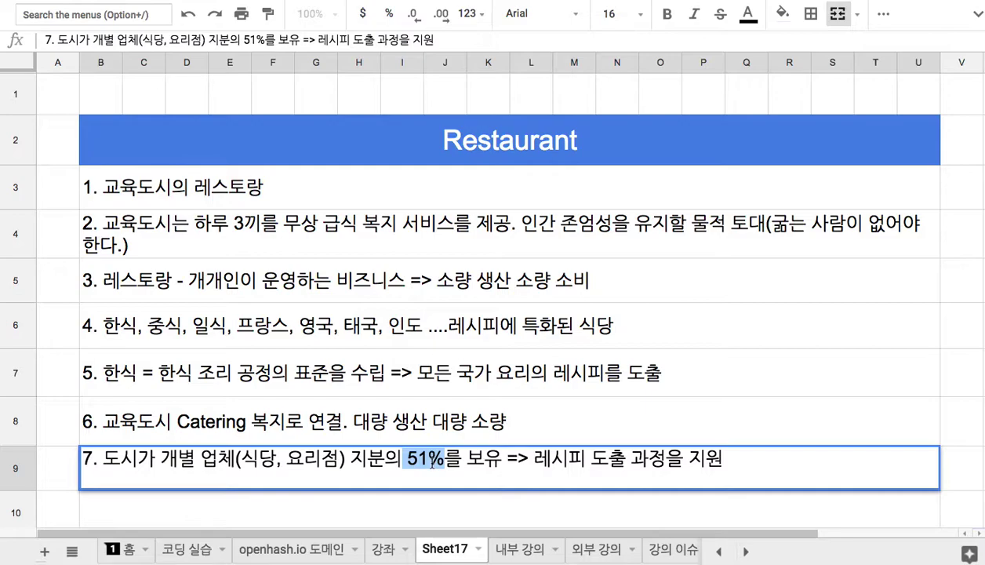
left_click(432, 145)
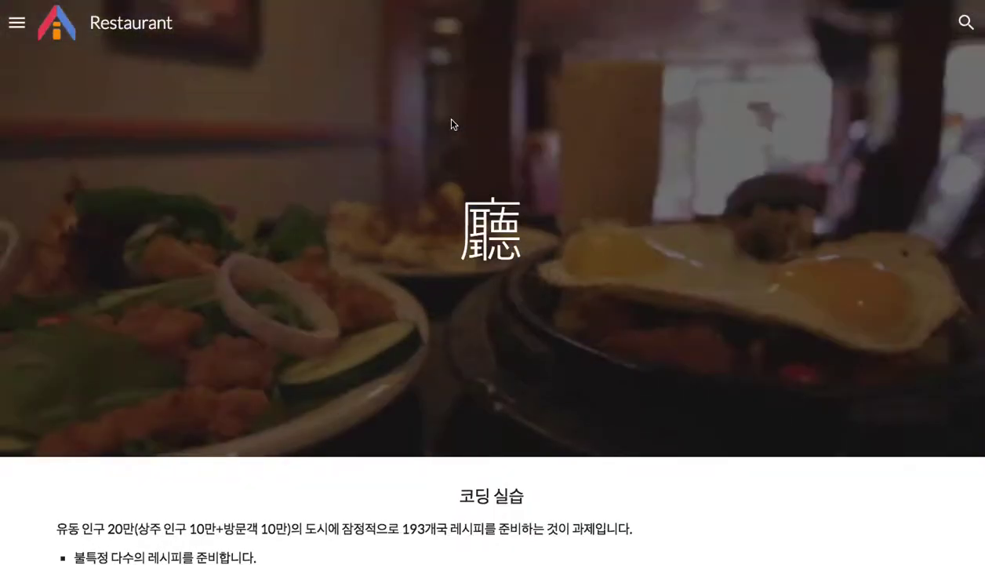
Step: Read through the Restaurant web page, from the 코딩 실습 section past 레시피, 위생 and 위치 & 공간 to A.I
scroll(452, 124, "down", 2)
scroll(452, 124, "down", 3)
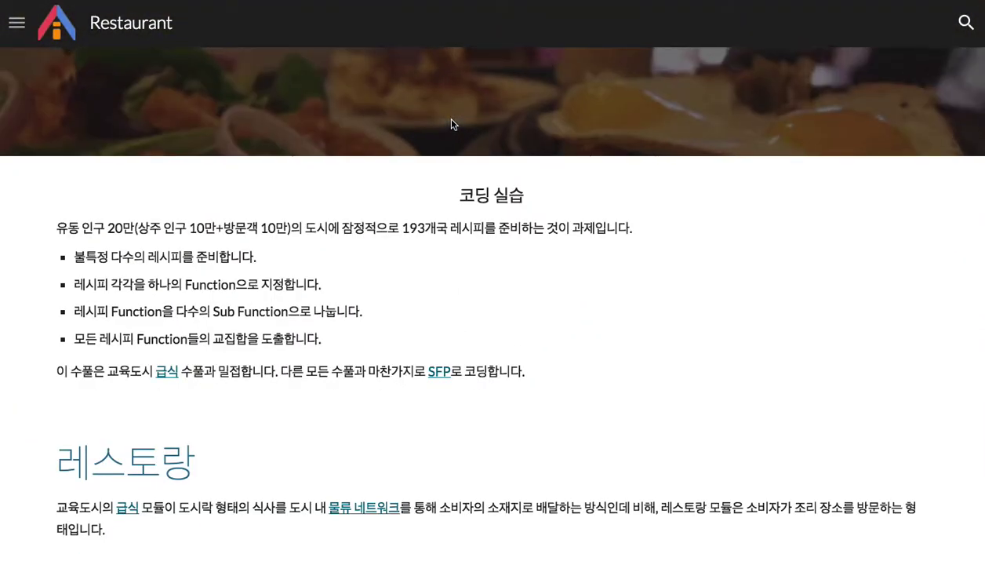
scroll(452, 124, "down", 5)
scroll(452, 122, "down", 3)
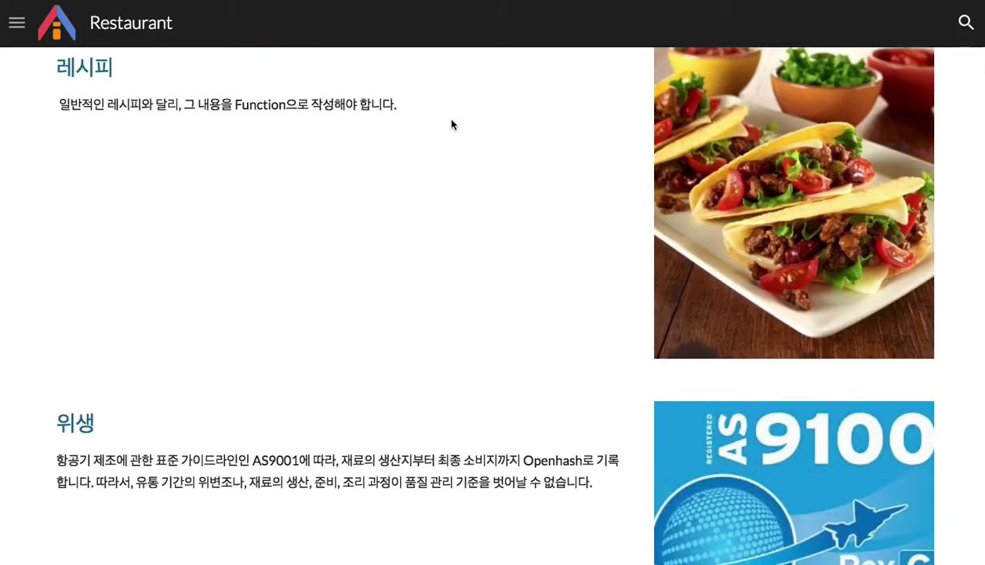
scroll(451, 123, "down", 2)
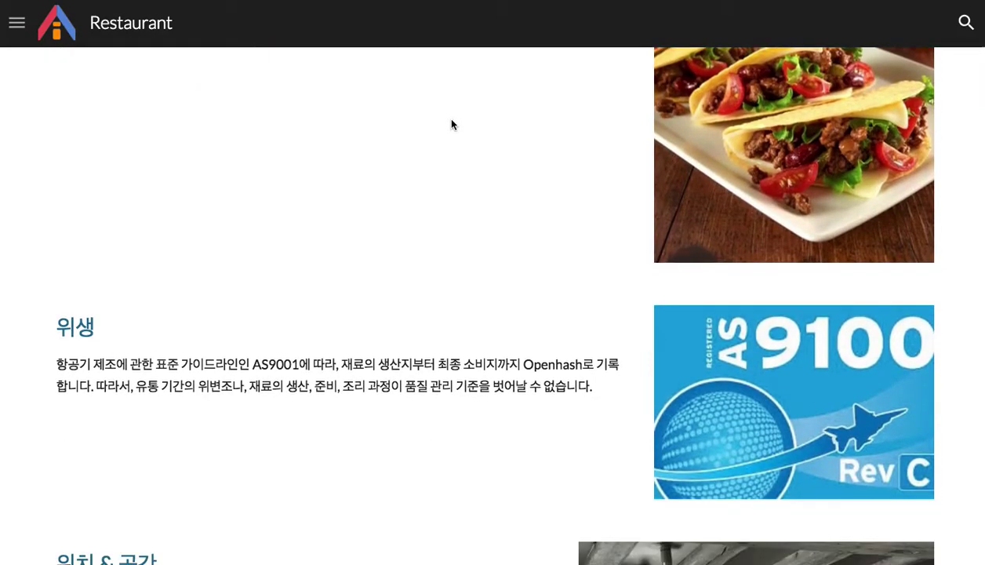
scroll(452, 124, "down", 3)
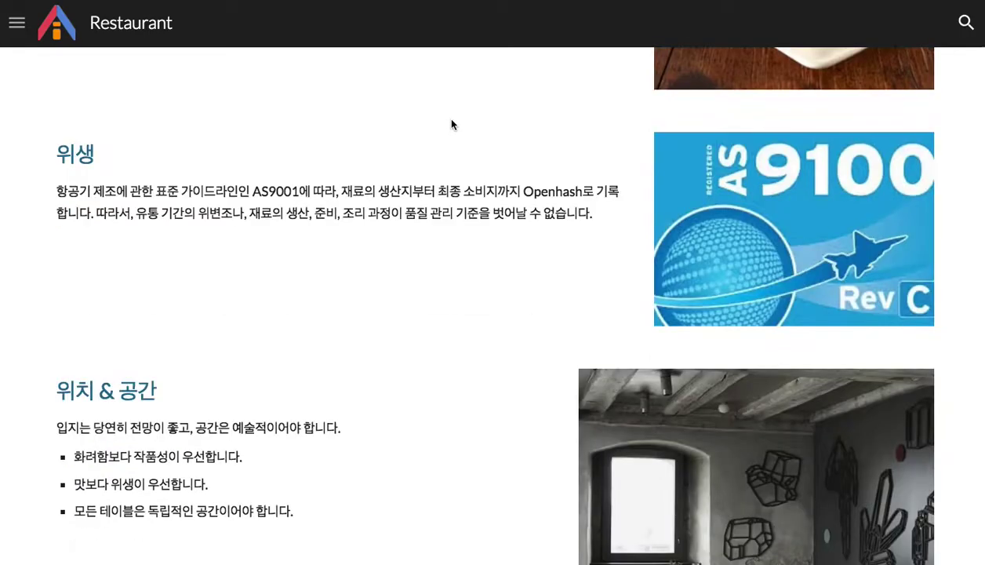
scroll(452, 124, "down", 4)
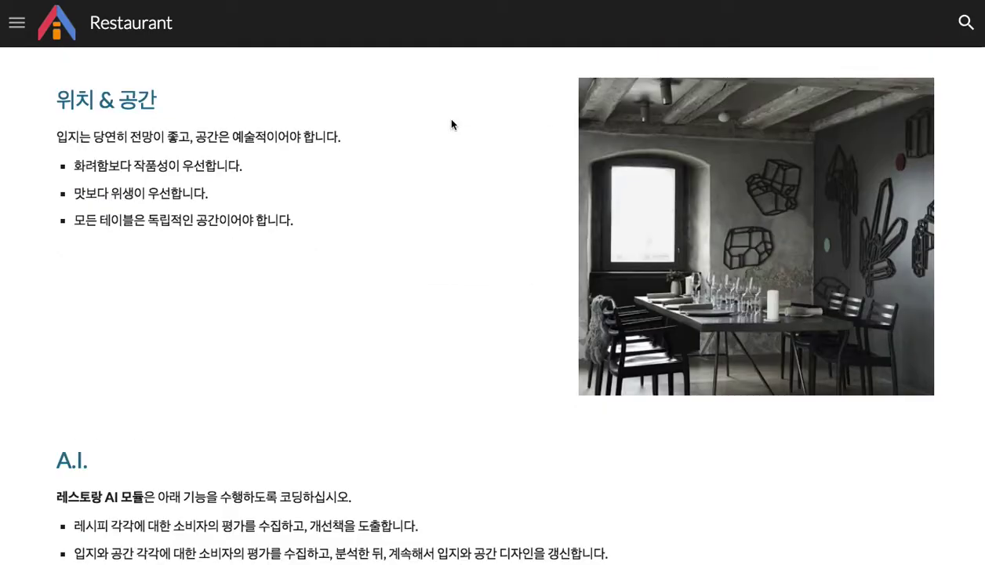
scroll(451, 123, "down", 1)
scroll(452, 124, "down", 1)
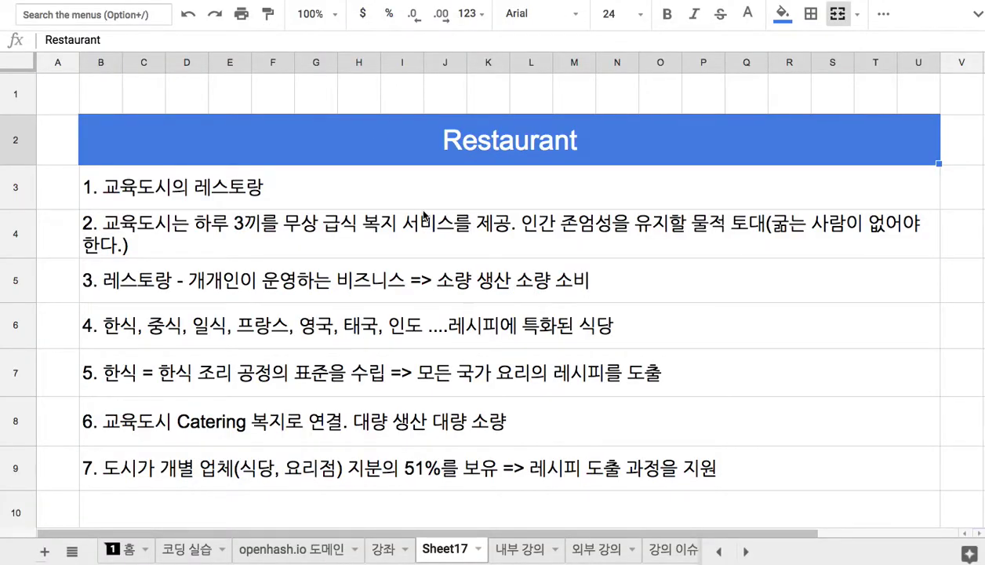
Step: Enter "8. AI 모듈의 적용" as the eighth outline item in row 10
scroll(422, 213, "down", 2)
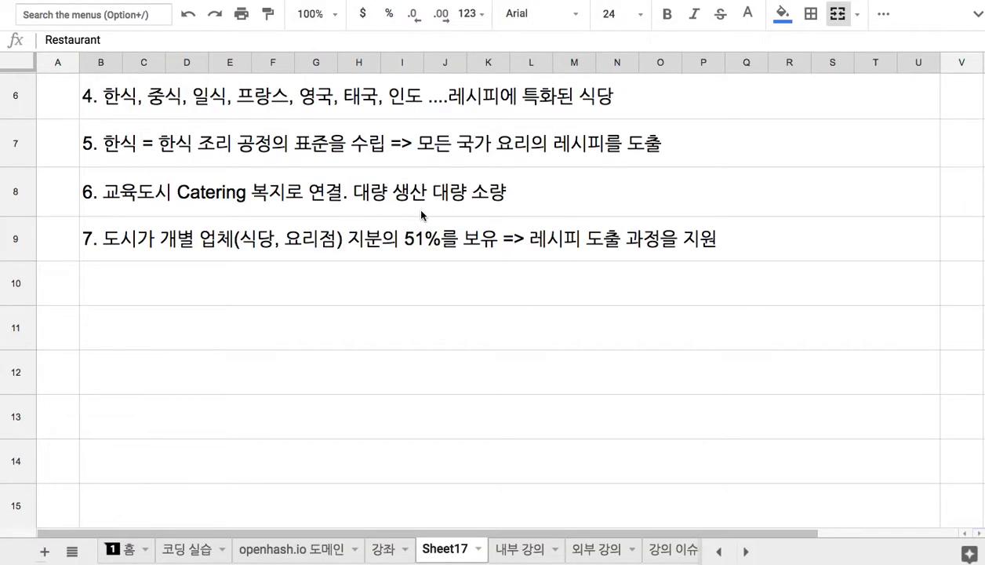
left_click(394, 291)
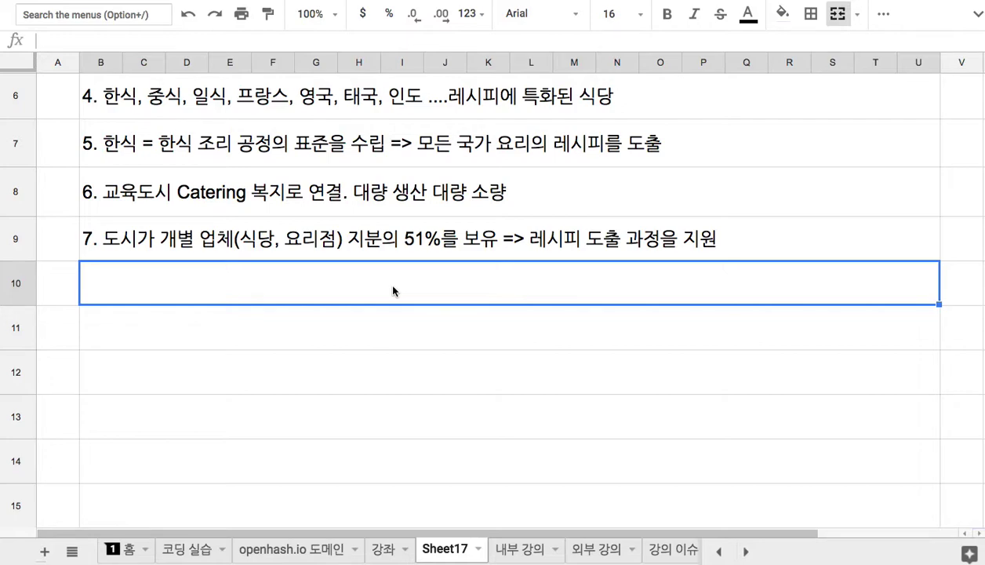
type("8. AI ")
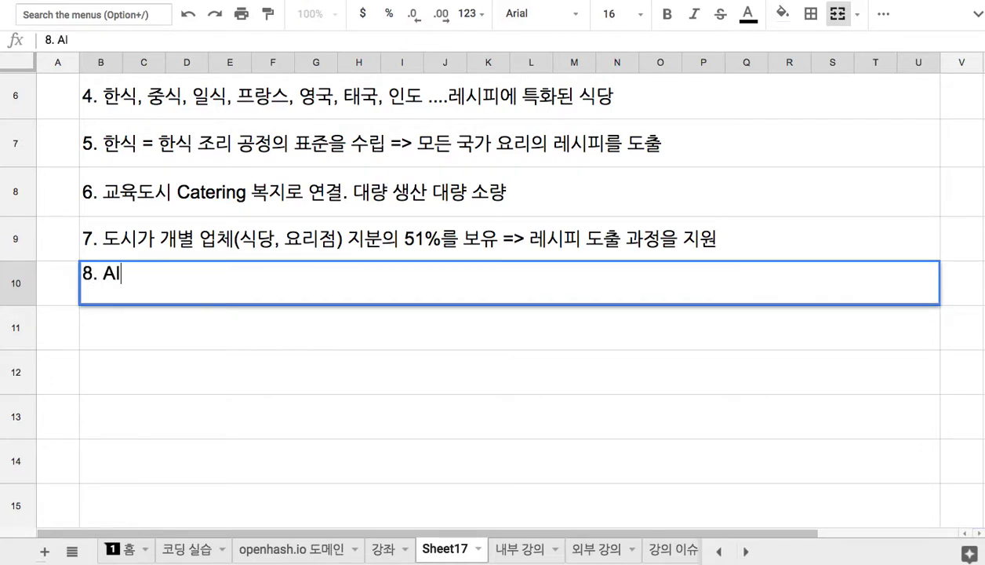
type("모듈의 ㅈ")
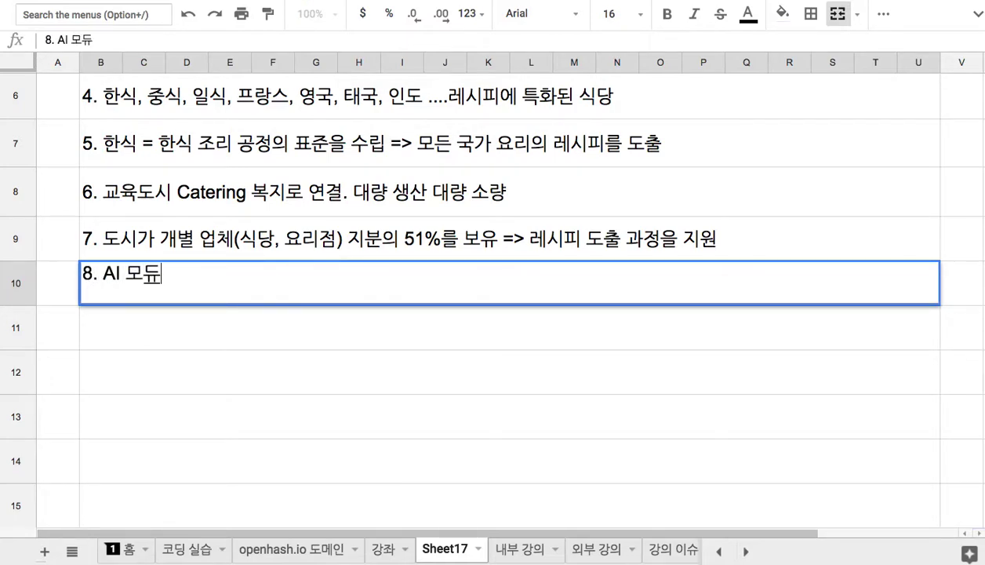
type("적용")
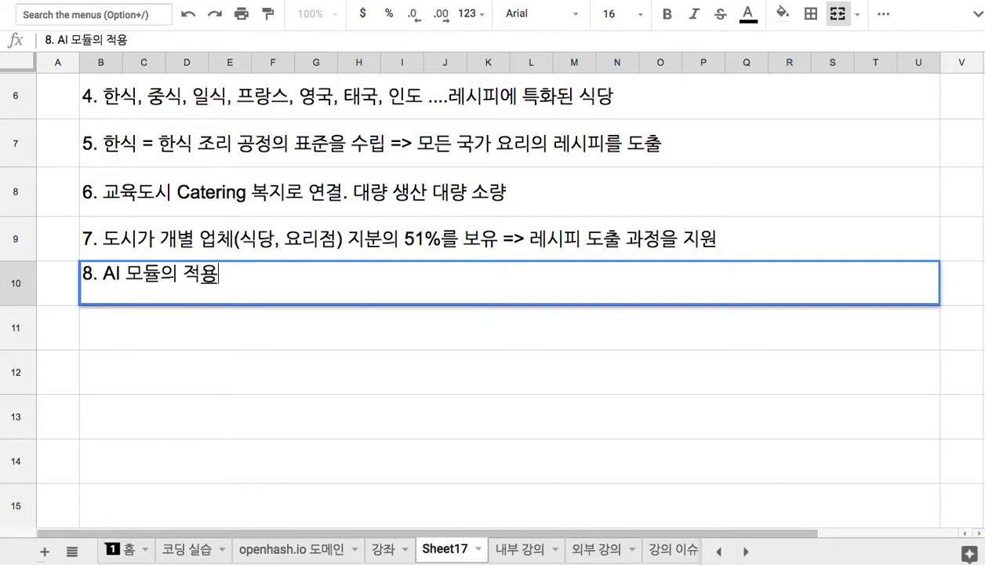
key("Return")
Step: Add the sub-item "1) 요리마다 소비자의 평가를 수집" under item 8 in row 11
type("1) ")
type("요리바")
key("BackSpace")
type("ㅏ")
key("BackSpace")
key("BackSpace")
type("마다 소비자의 ")
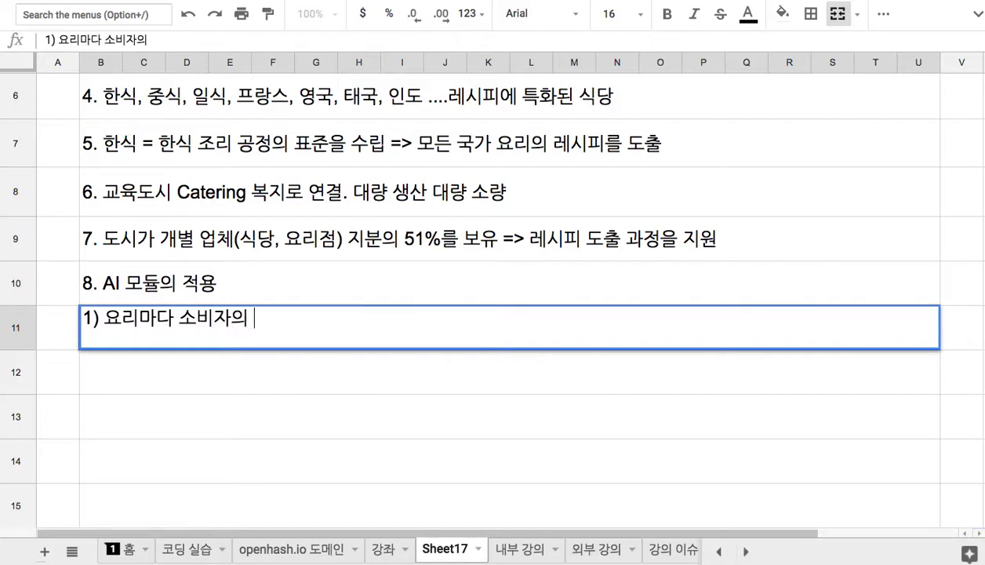
type("평가를 수집")
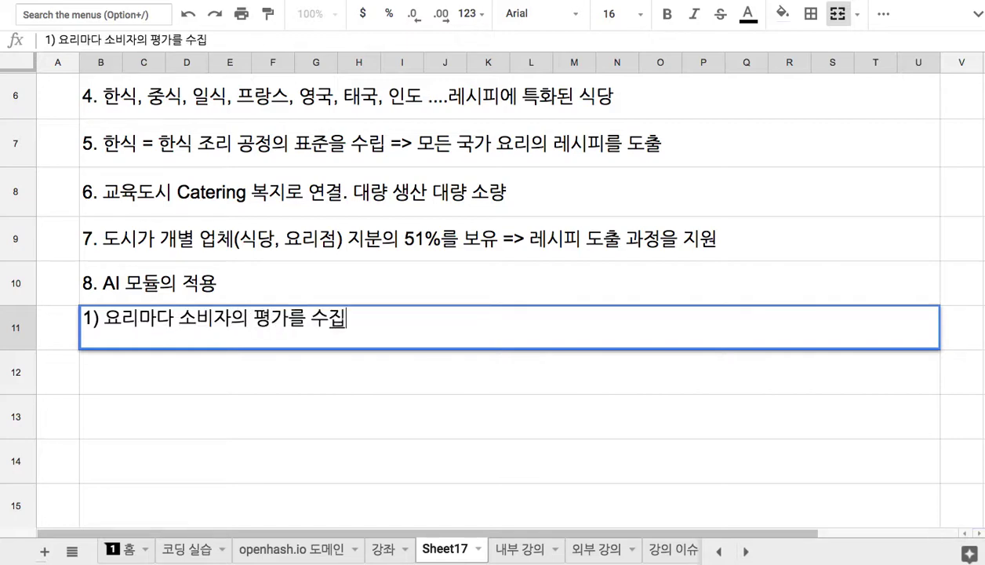
key("Return")
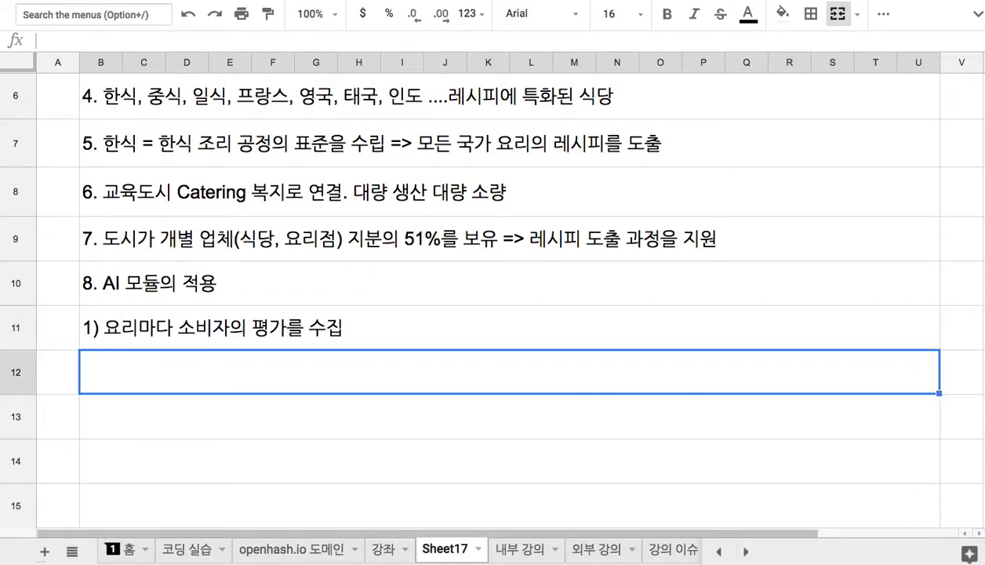
Step: Add the sub-item "2) 각 요리의 최적 성분 구성, 공정의 소요 시간..." in row 12
type("2) 각 요리의 최적 ")
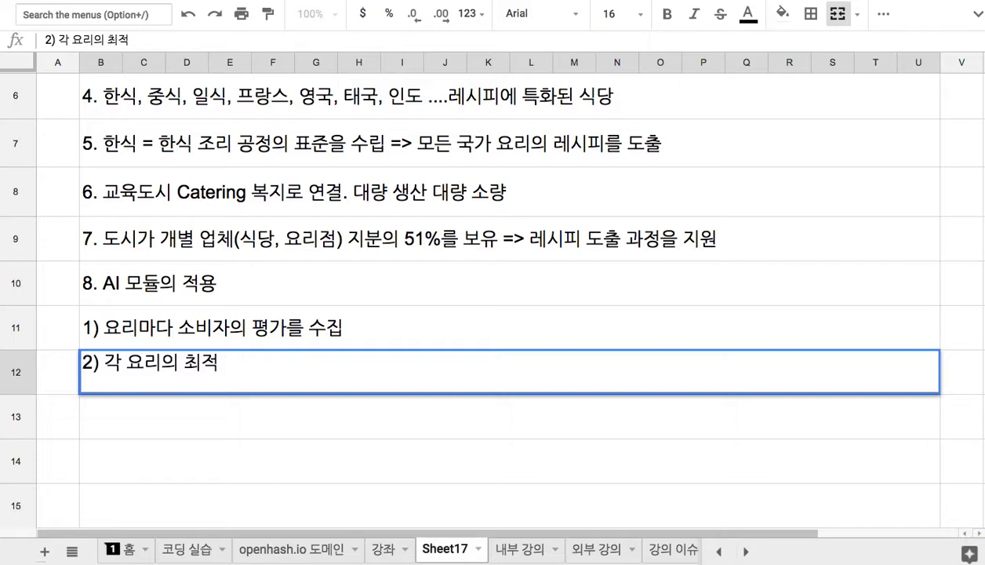
type("군")
key("BackSpace")
type("성분 구성, 요리 ㄱ")
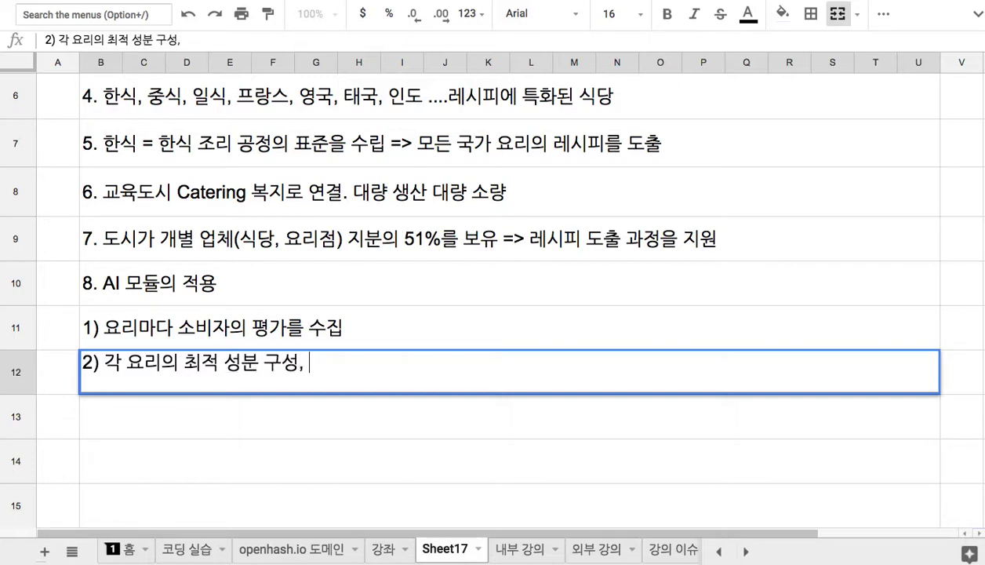
key("BackSpace")
key("BackSpace")
key("BackSpace")
key("BackSpace")
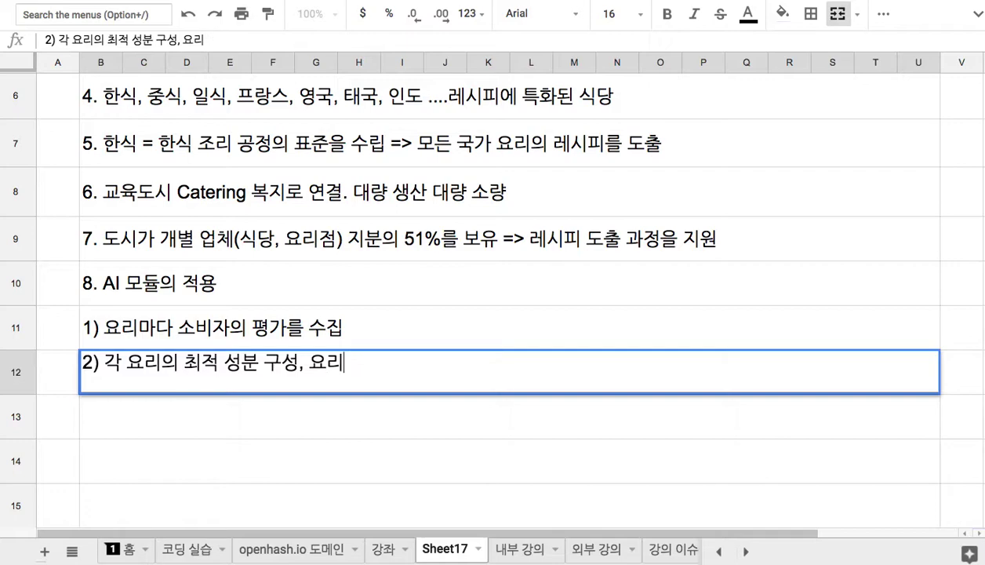
type("공정")
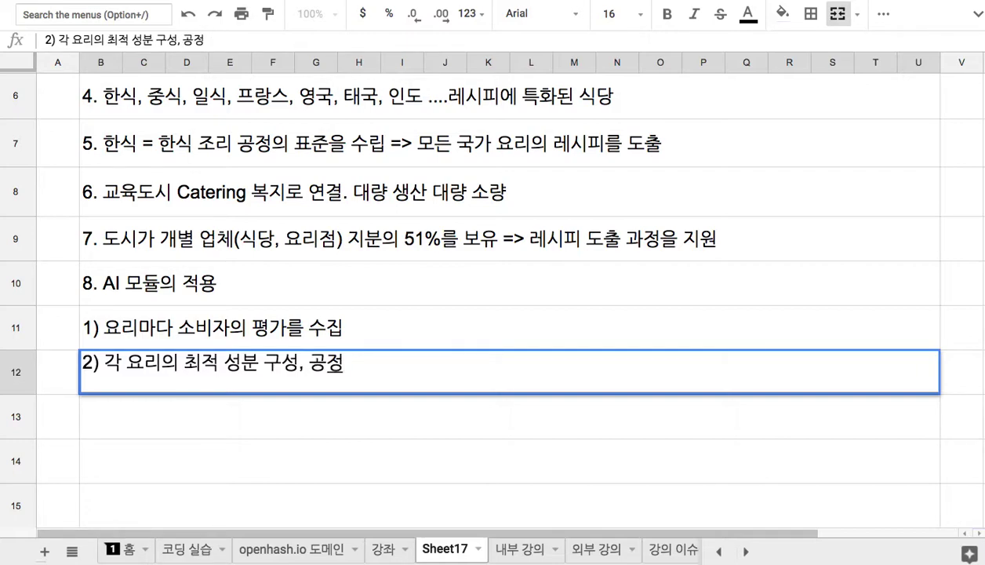
type("의 소요 시간...")
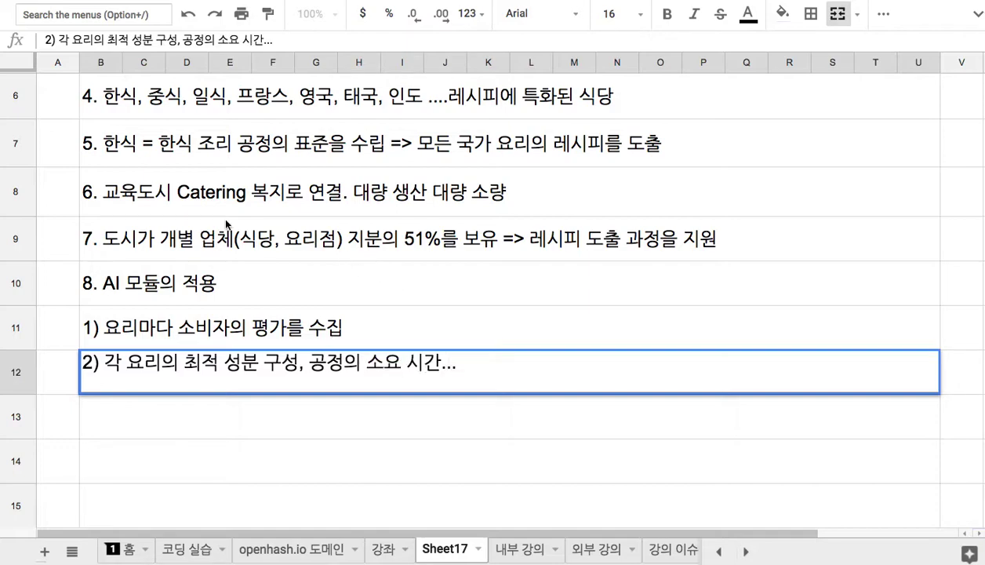
left_click(182, 278)
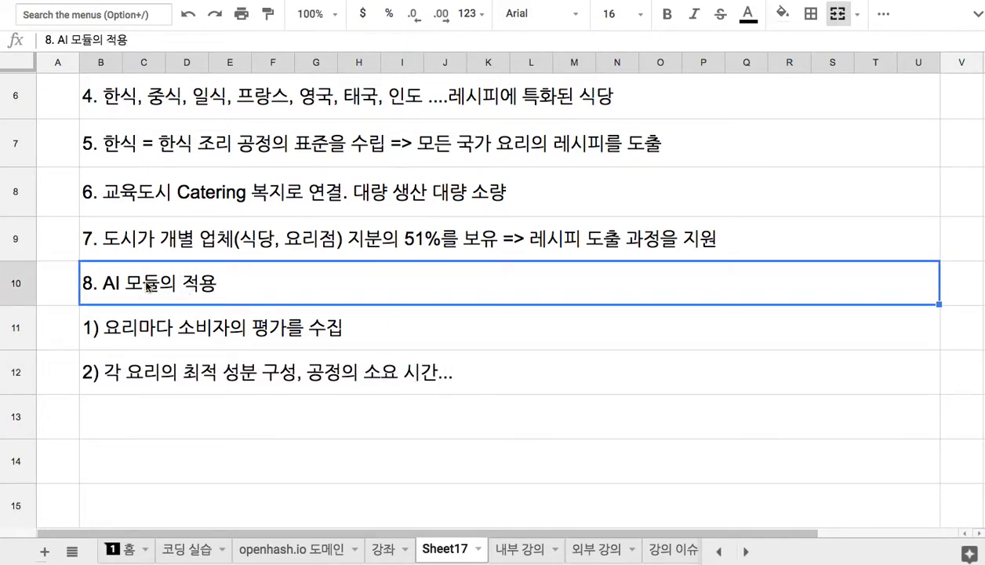
Step: Reread outline items 8 and 7, and look through the Restaurant web page from its header image to the 레스토랑, 특징 and 레시피 sections
double_click(150, 286)
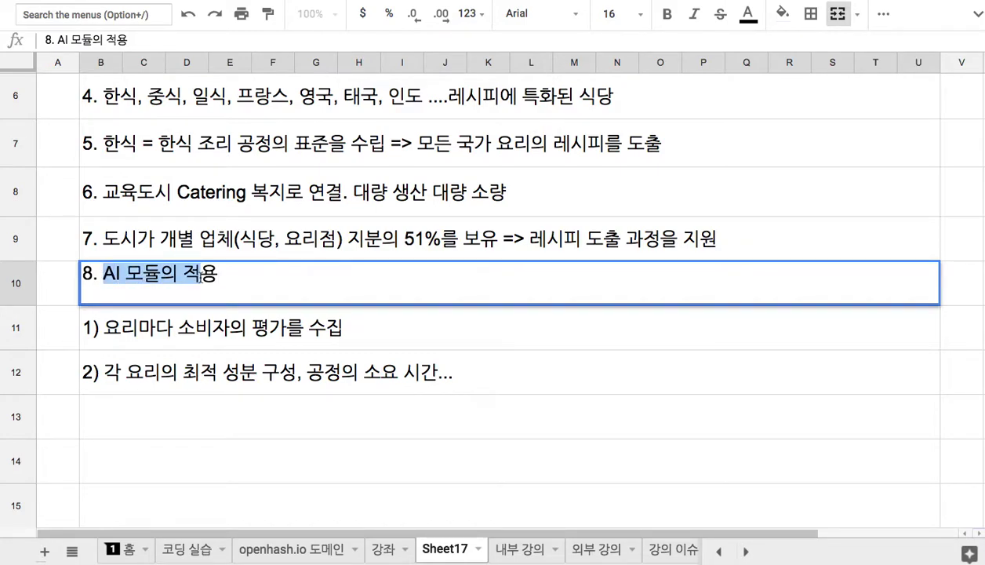
double_click(107, 236)
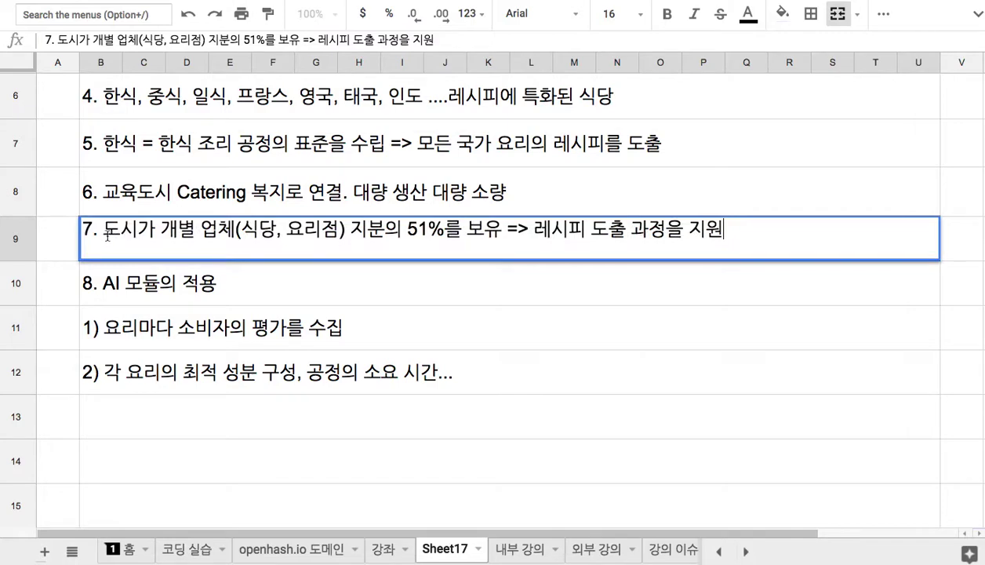
left_click(209, 330)
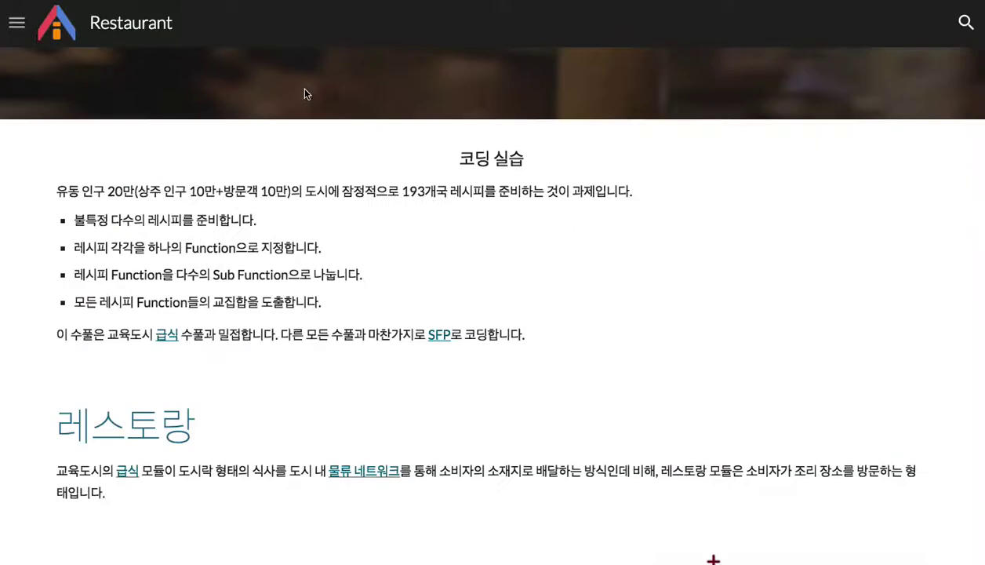
scroll(299, 86, "up", 5)
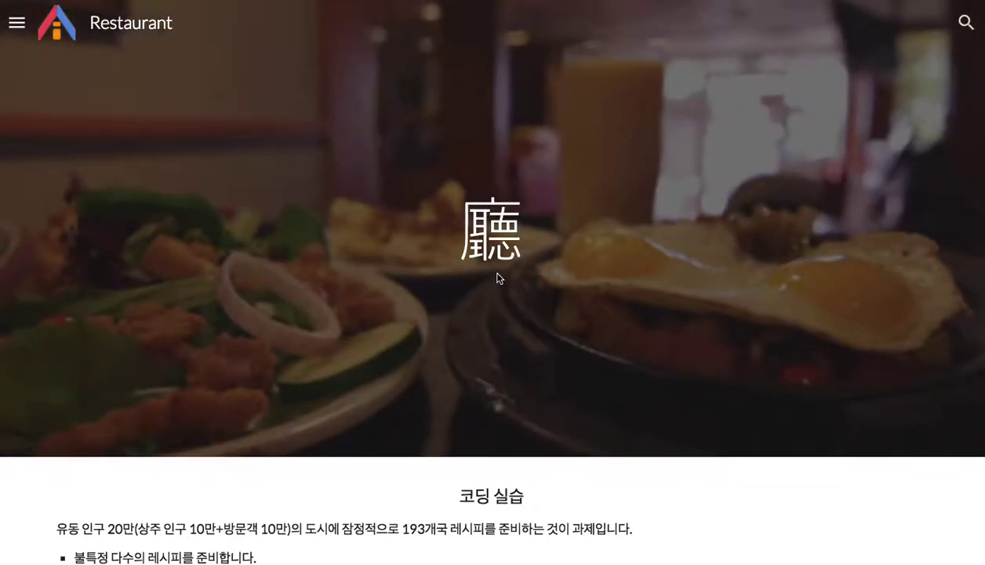
scroll(498, 278, "down", 1)
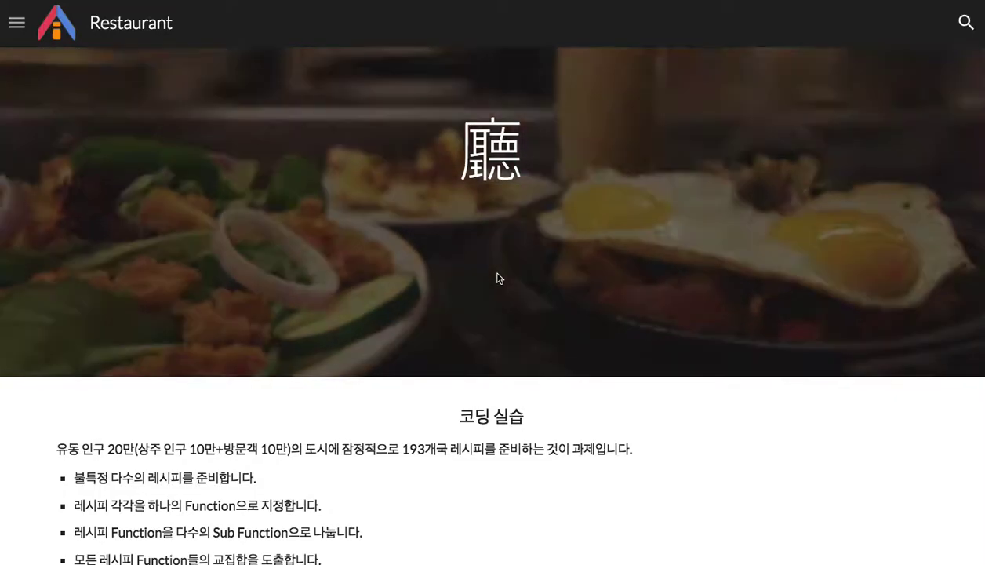
scroll(498, 277, "down", 3)
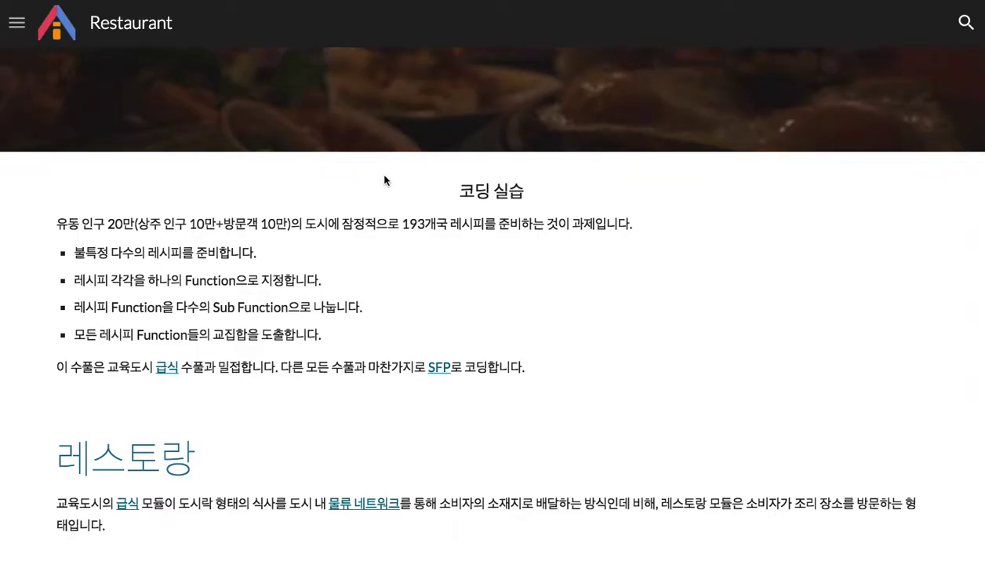
scroll(385, 180, "down", 5)
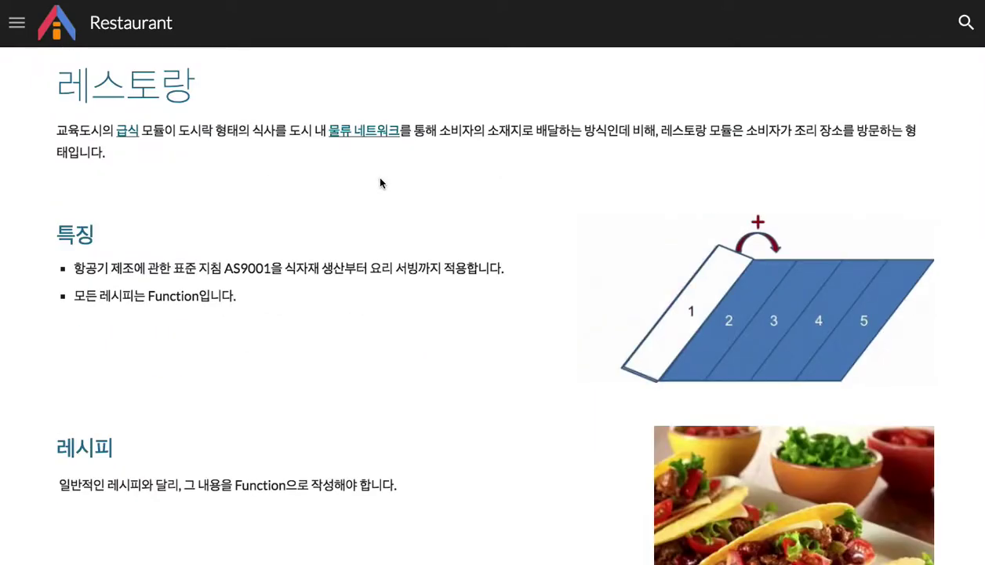
scroll(377, 181, "up", 9)
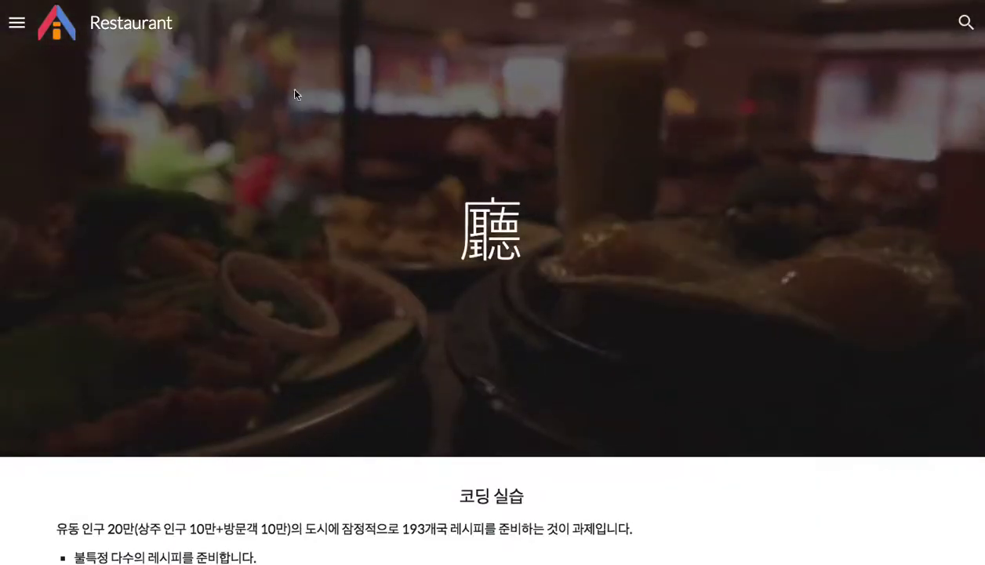